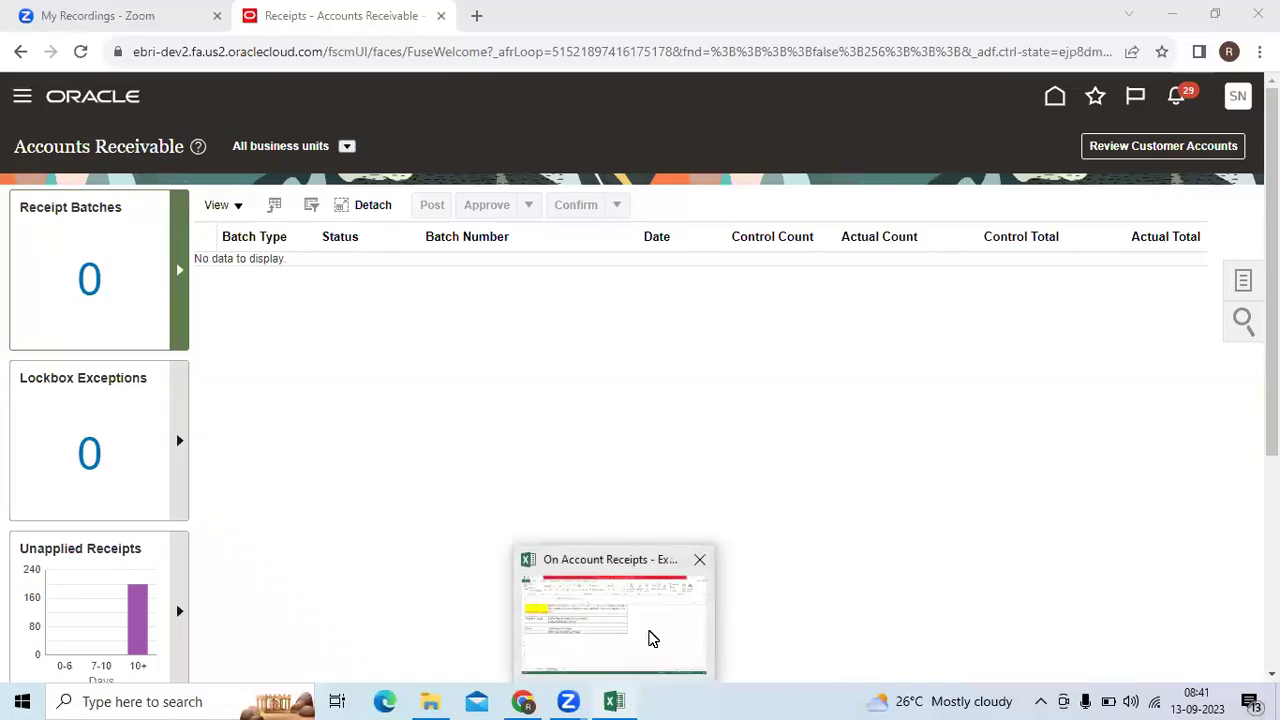
Step: Switch to the On Account Receipts workbook and review the miscellaneous receipts definition and required setups on the Misc Receipts sheet
left_click(648, 632)
left_click(153, 246)
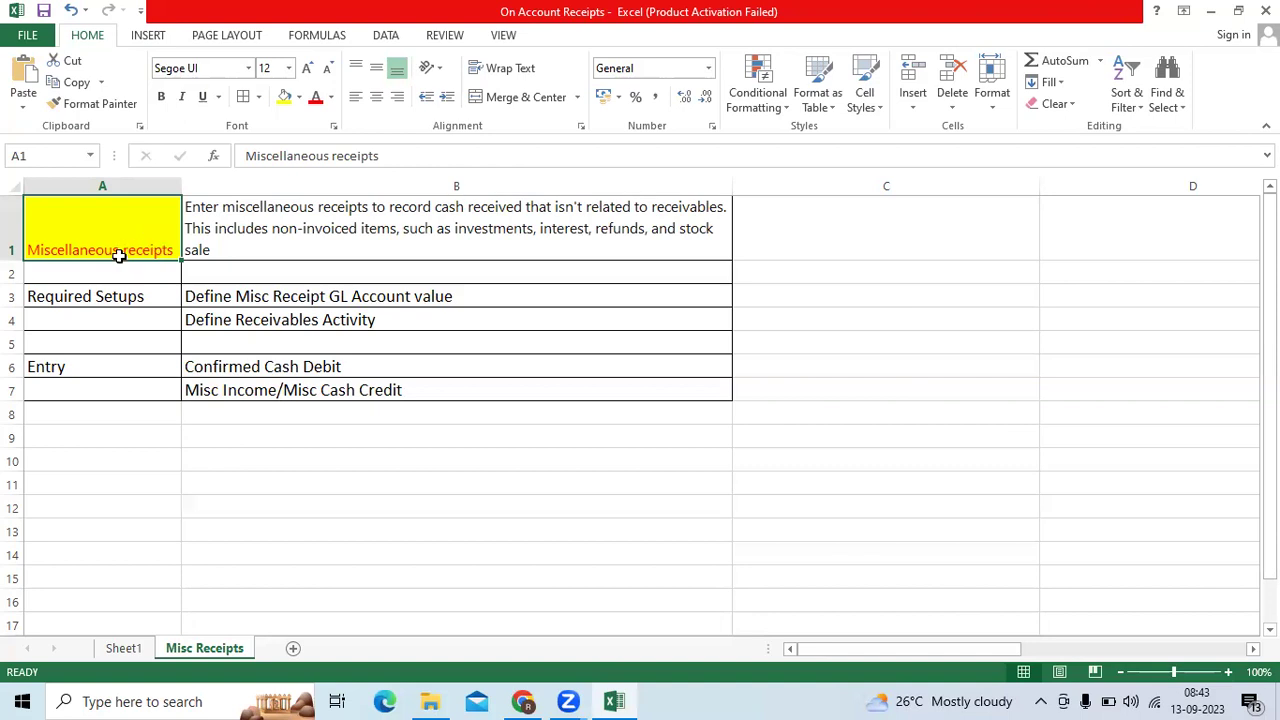
left_click(358, 322)
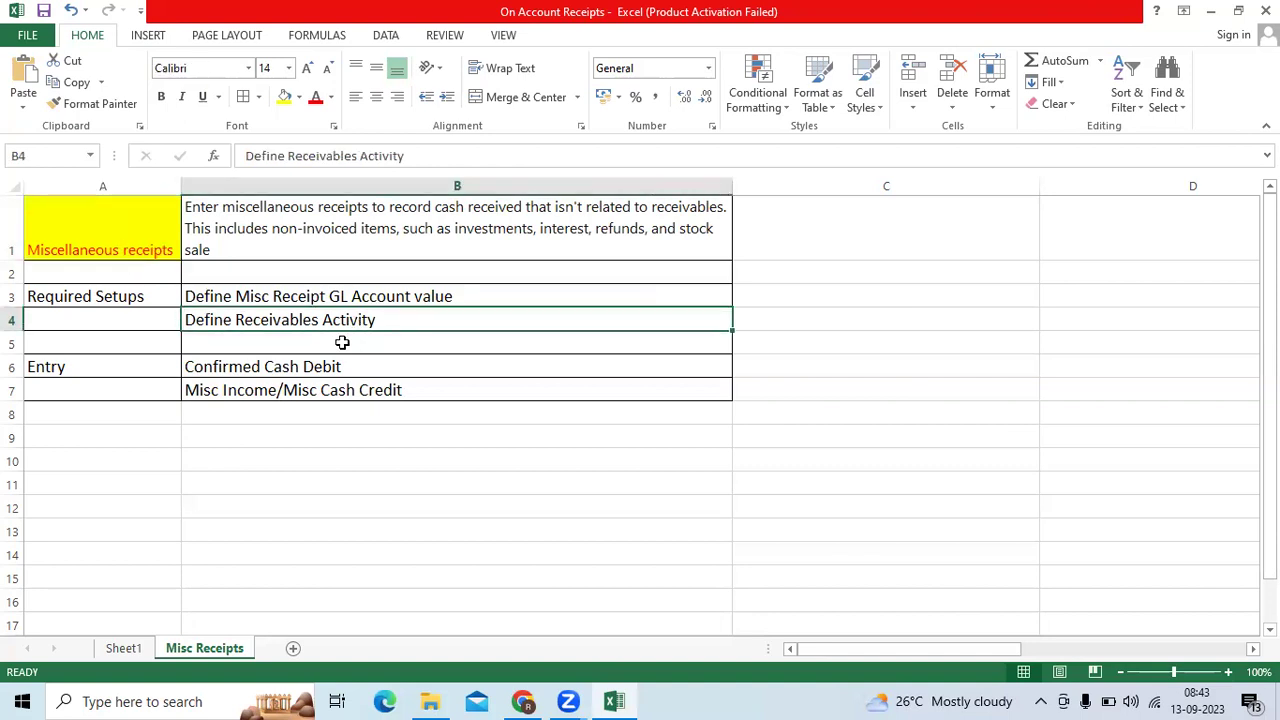
Step: Switch back to Oracle in Chrome and open Setup and Maintenance
left_click(521, 700)
left_click(1238, 96)
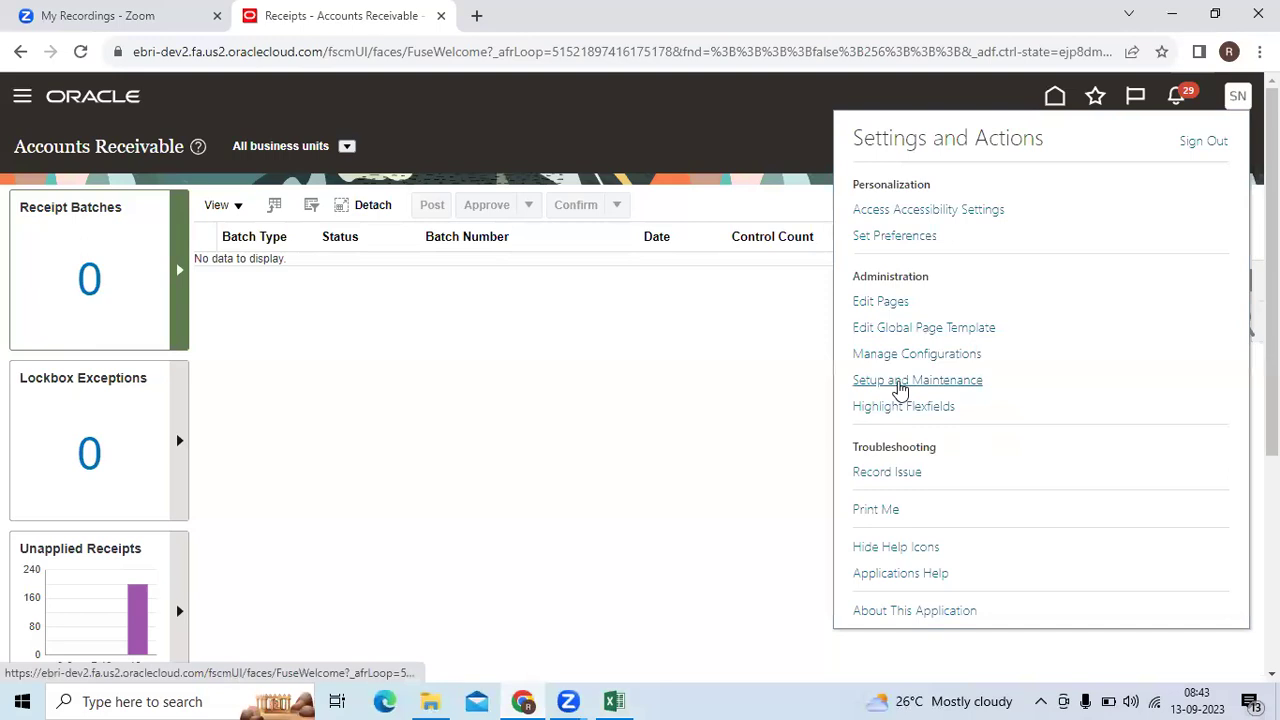
left_click(900, 386)
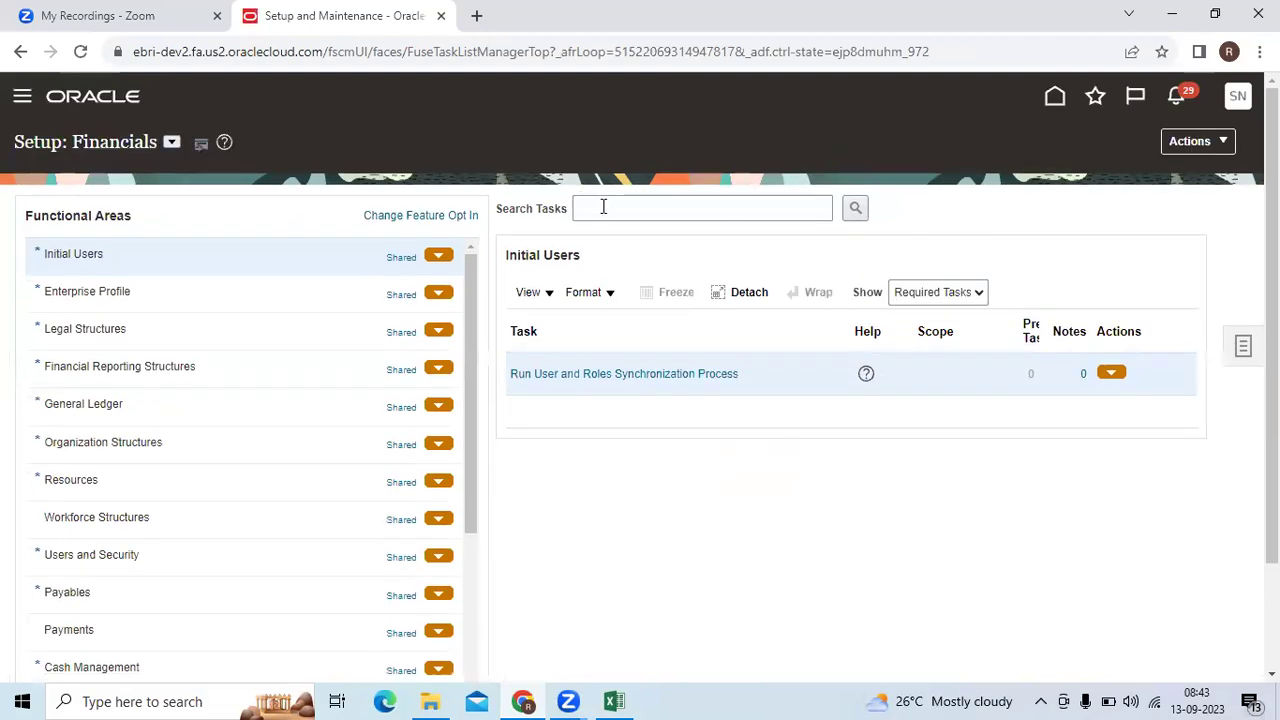
Step: Search the setup tasks for %manage%Rec%Activit% and open Manage Receivables Activities
left_click(604, 207)
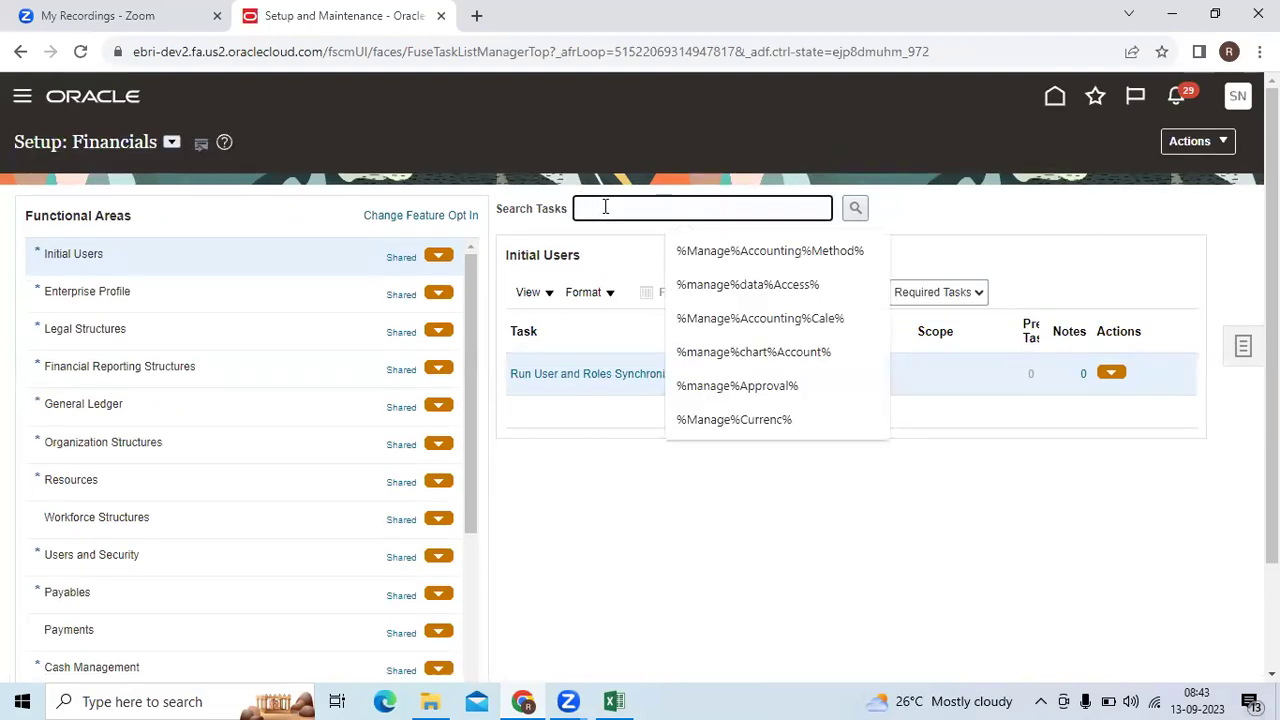
type("%manage%")
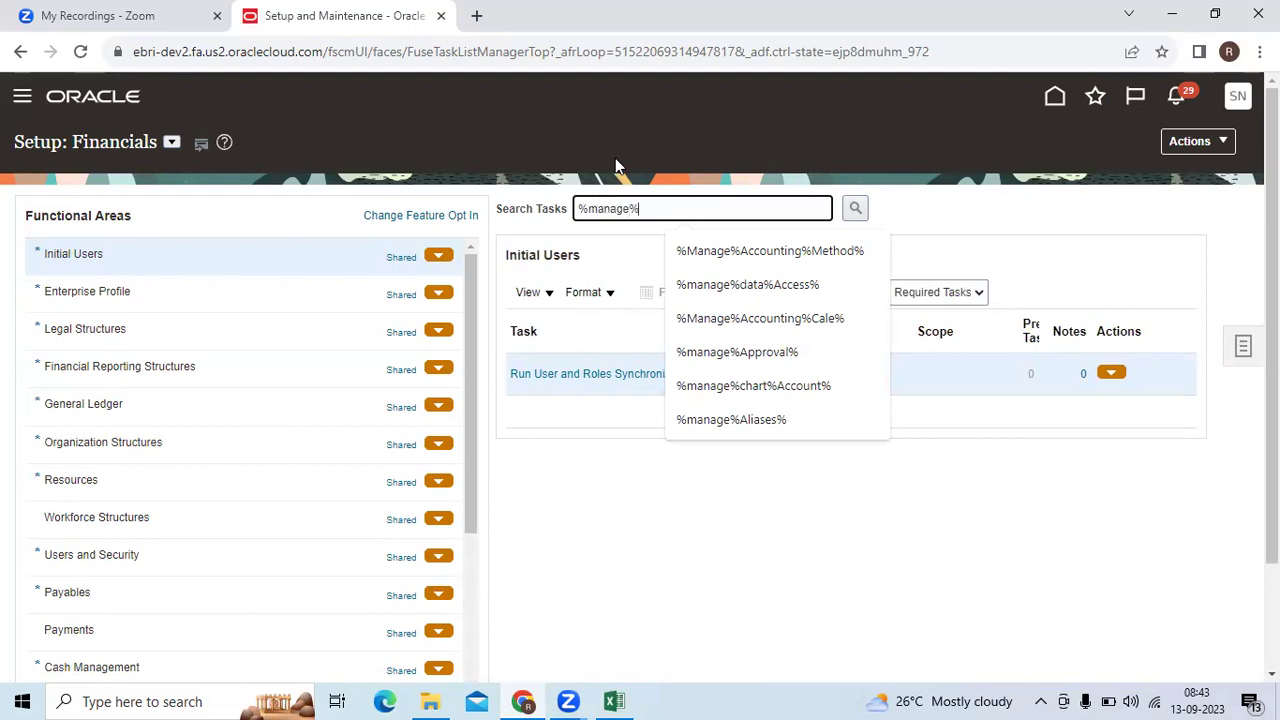
type("Rec")
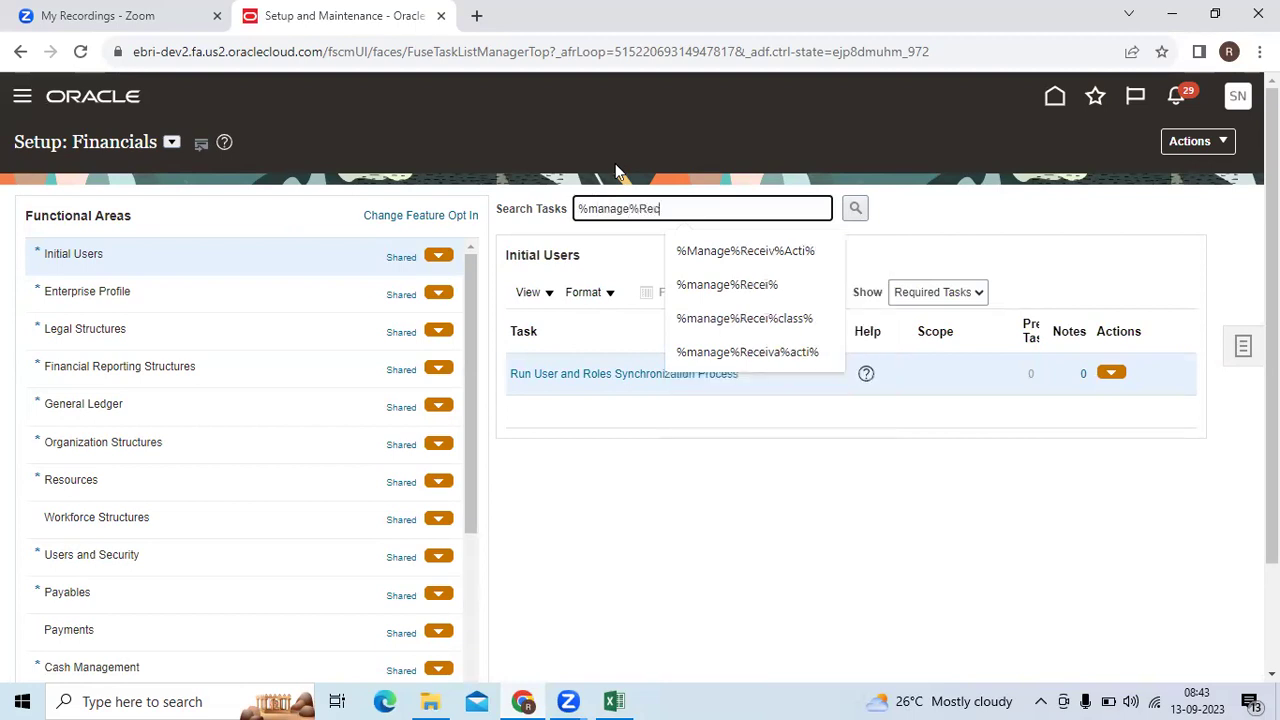
type("%Activit%")
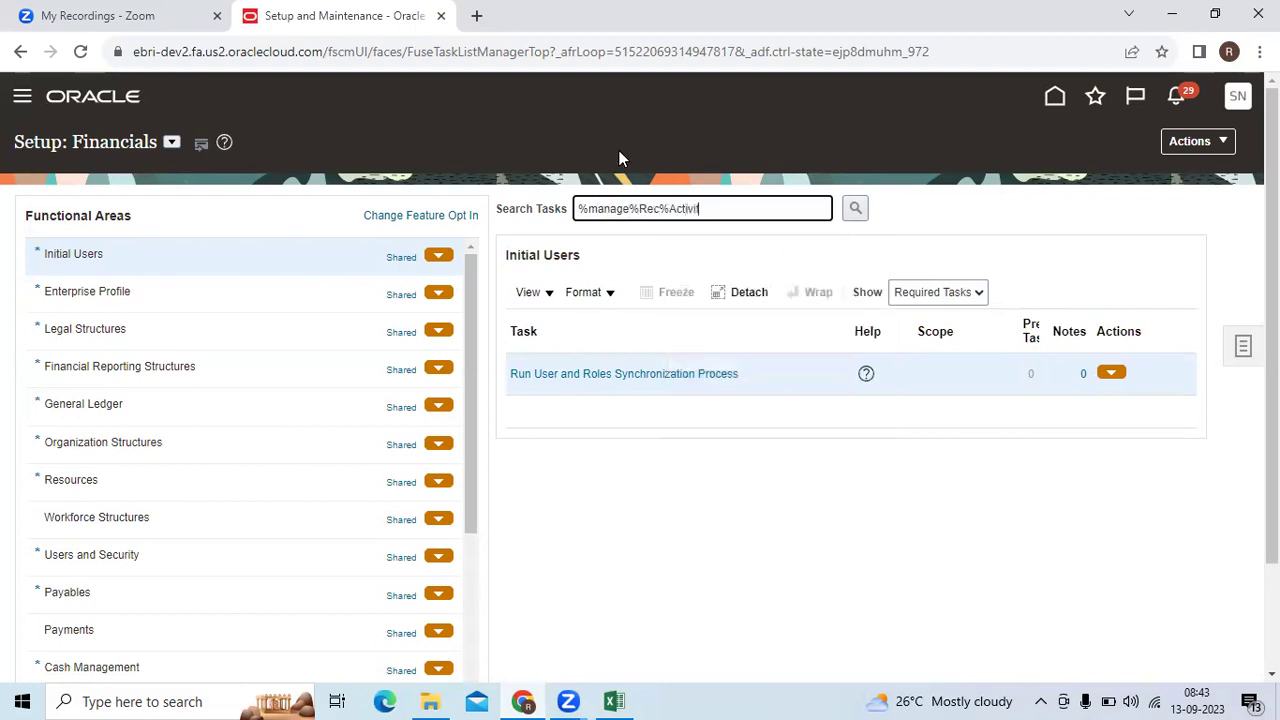
left_click(855, 208)
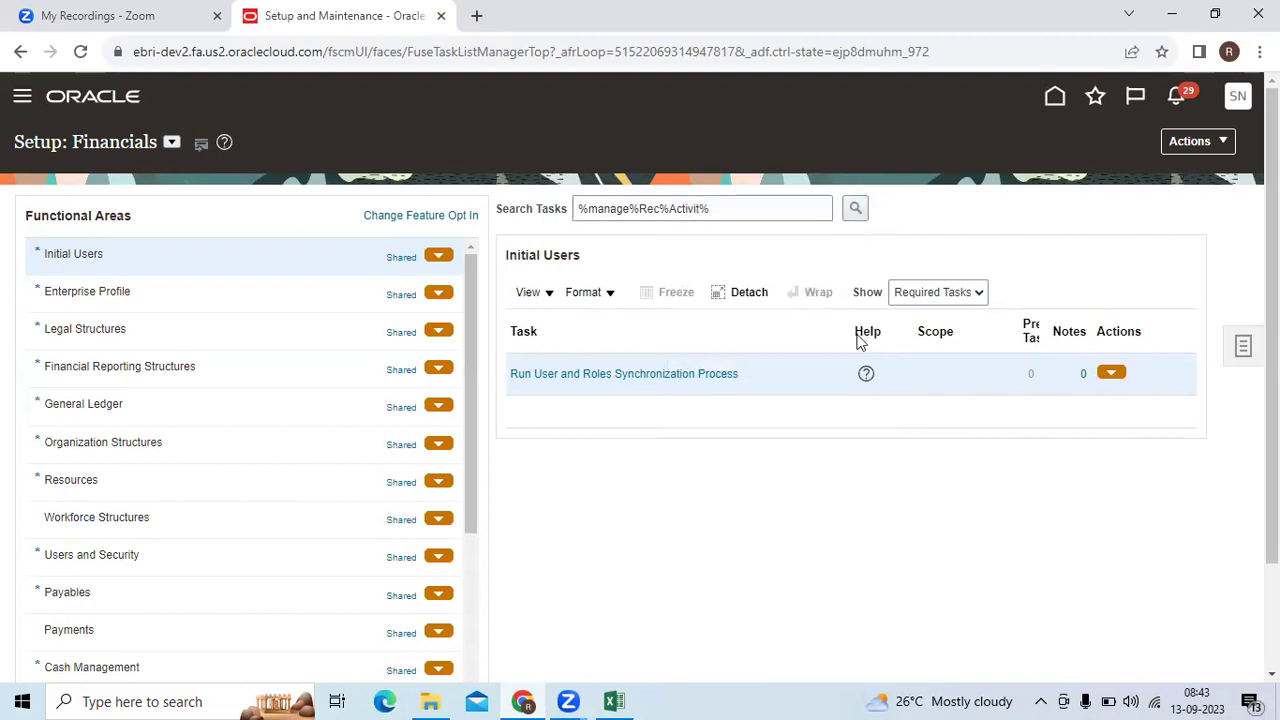
left_click(856, 208)
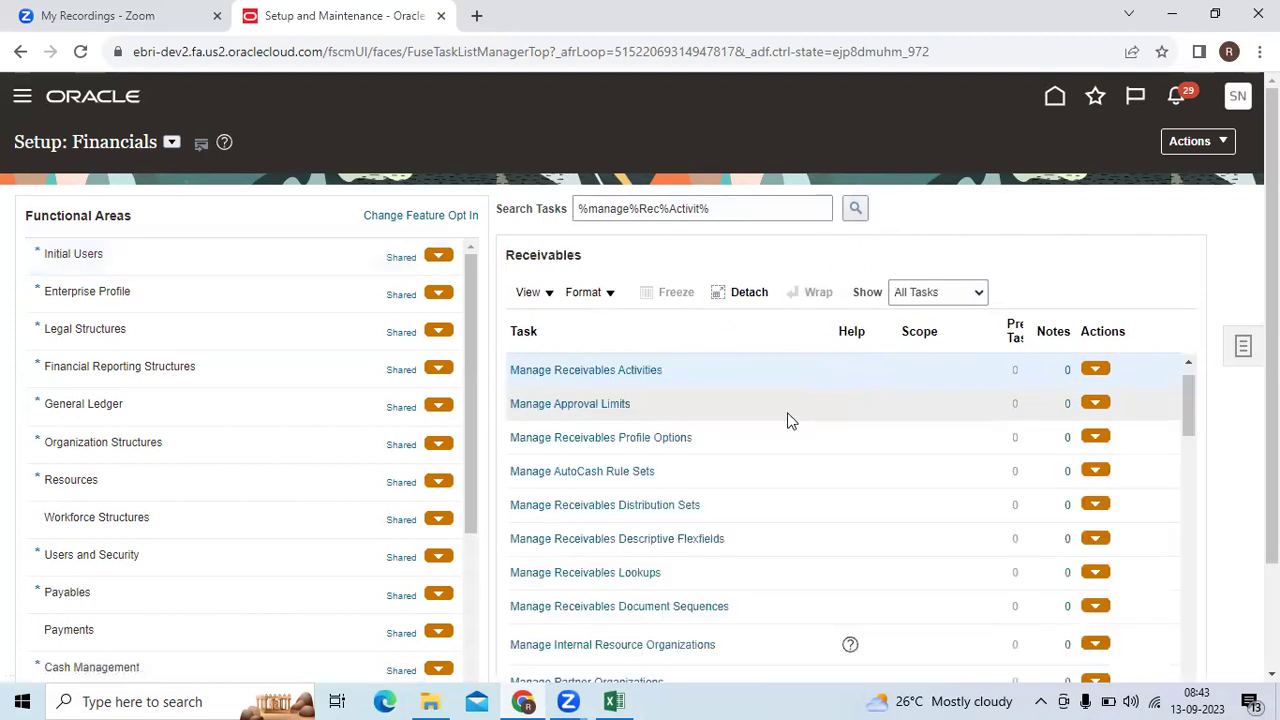
left_click(645, 369)
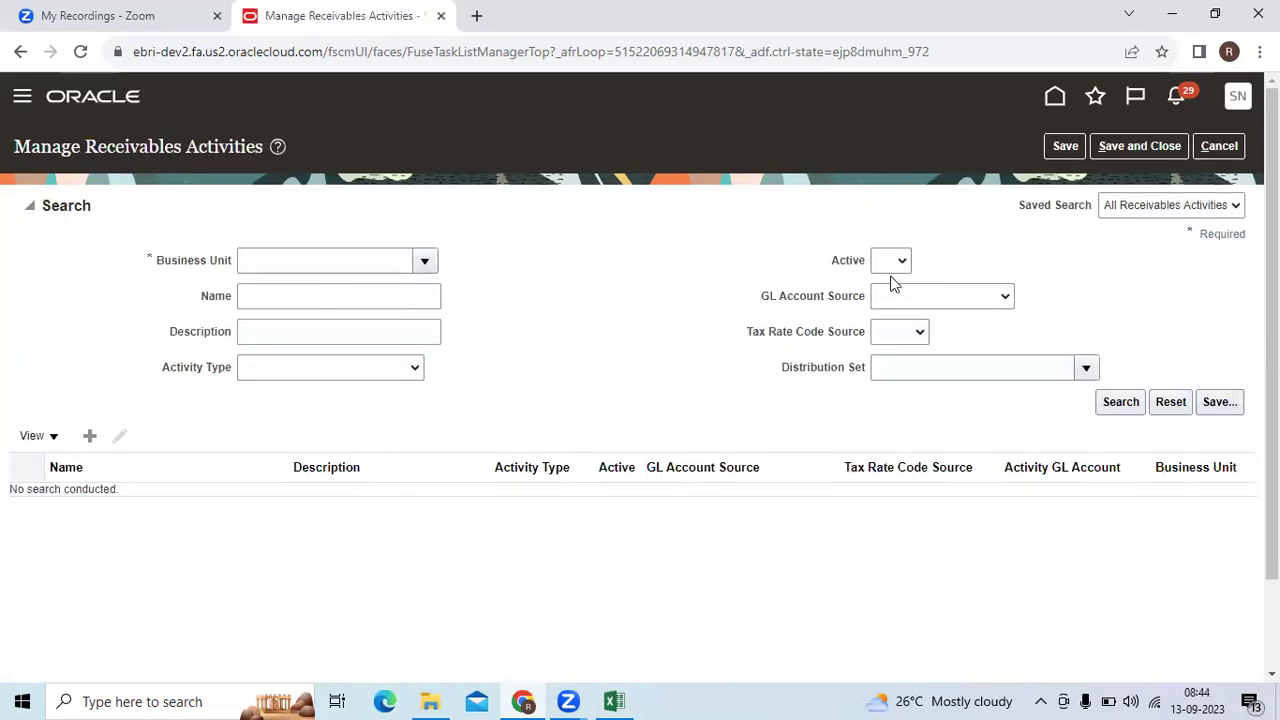
Step: Search for receivables activities of type Miscellaneous cash in Anjani India Business Unit
left_click(324, 369)
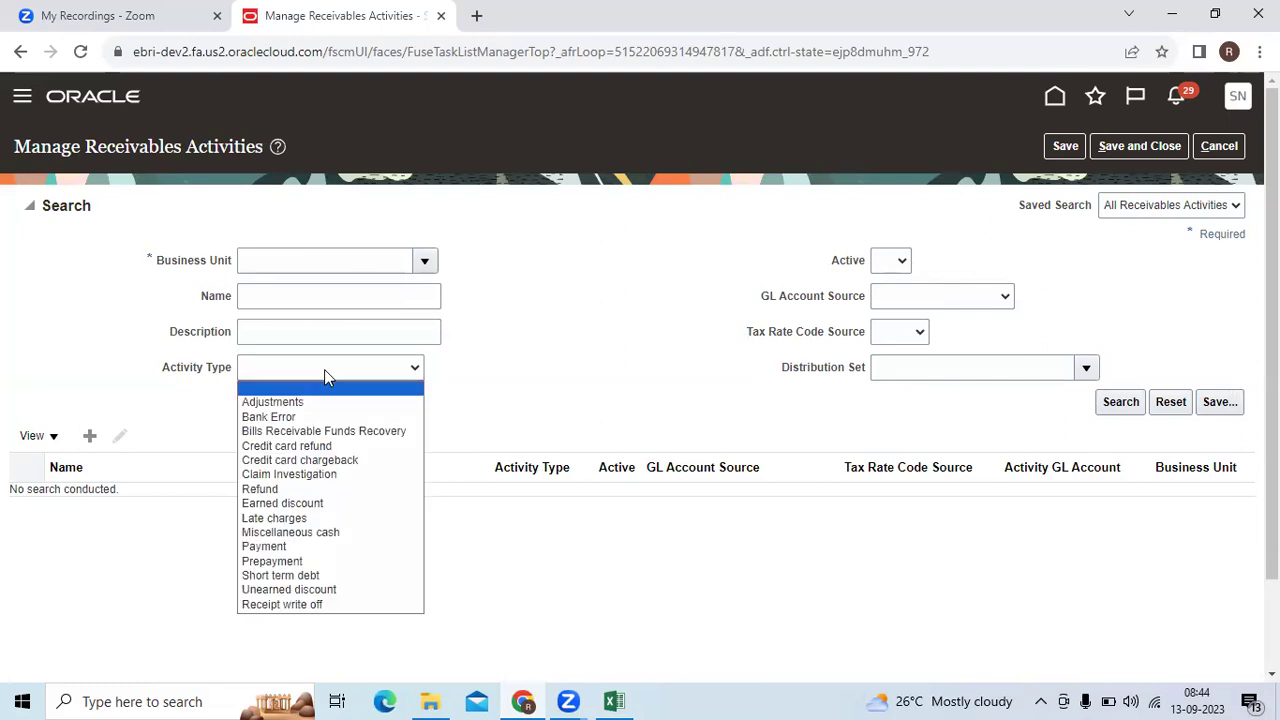
left_click(323, 532)
left_click(422, 259)
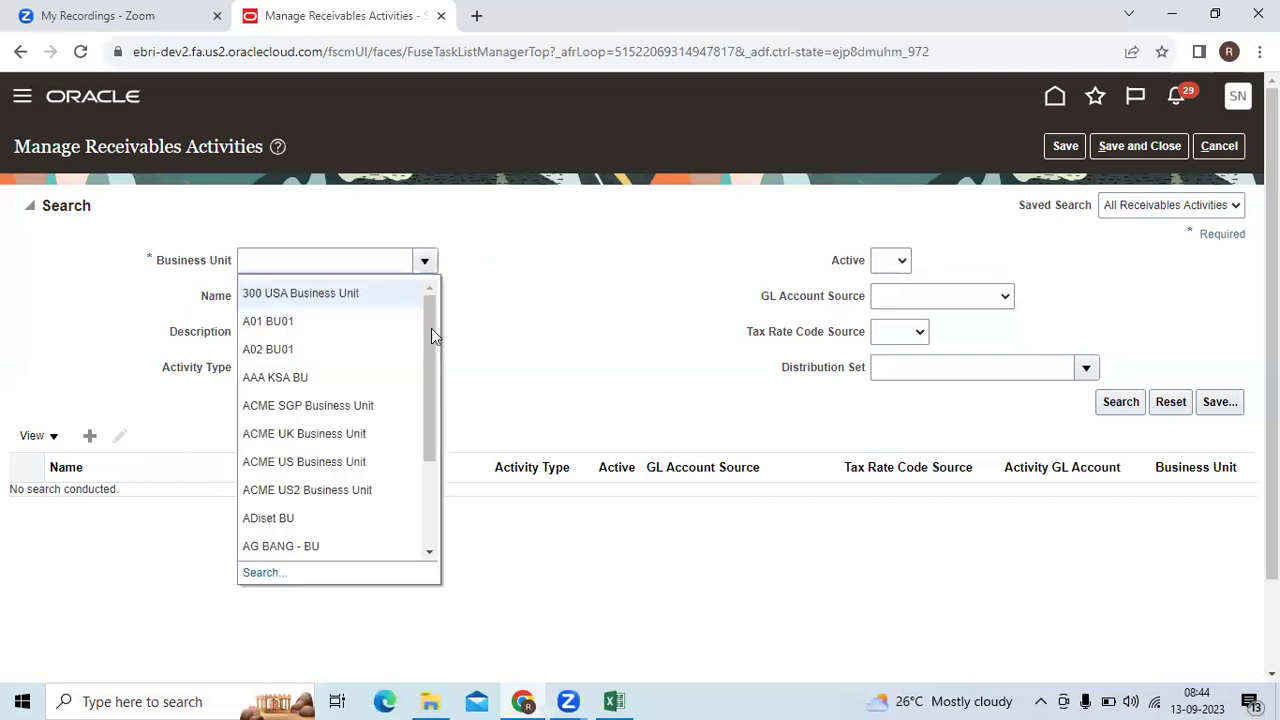
scroll(327, 523, "down", 1)
left_click(326, 537)
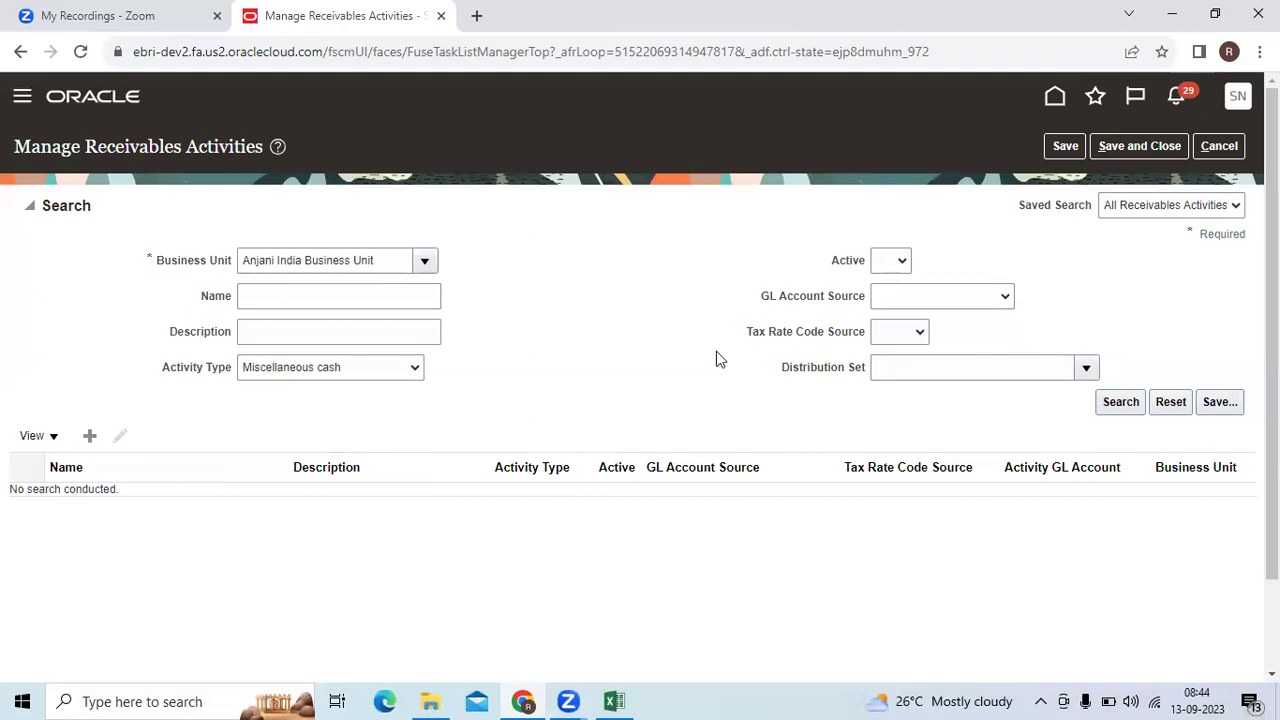
key("Return")
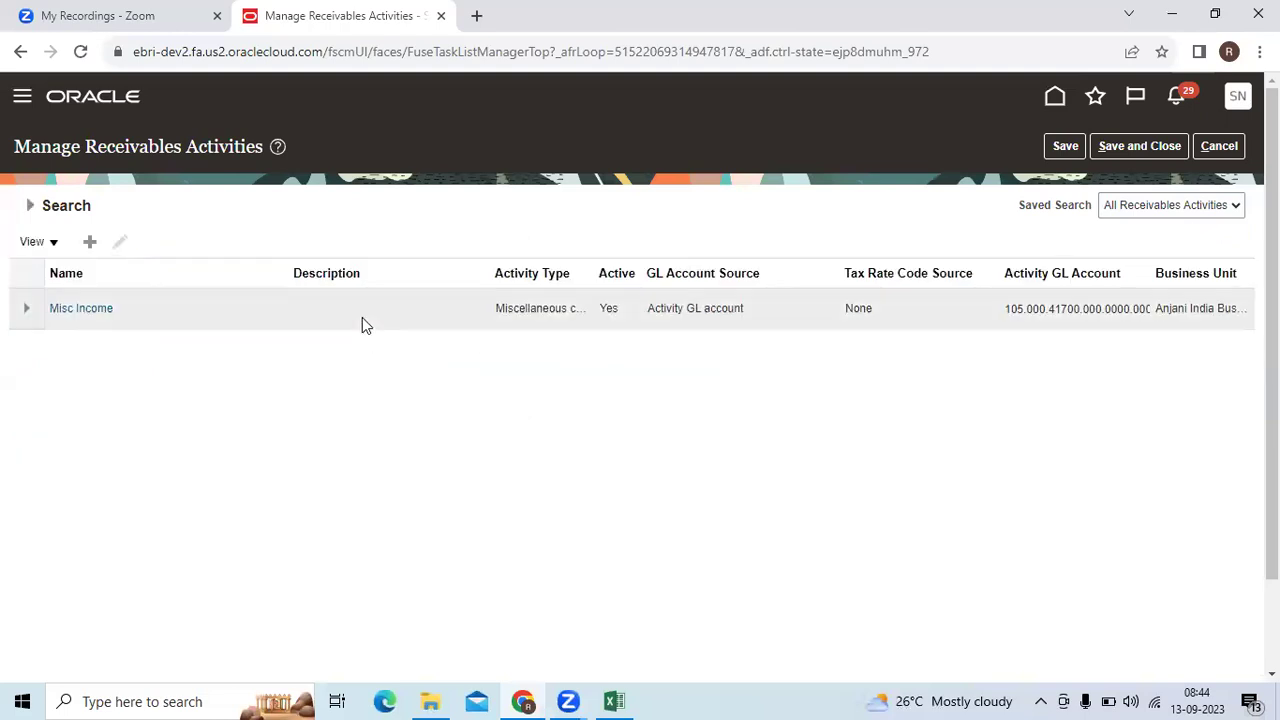
Step: Open the Misc Income activity for editing, review its name and Activity GL Account, and save and close it
left_click(364, 317)
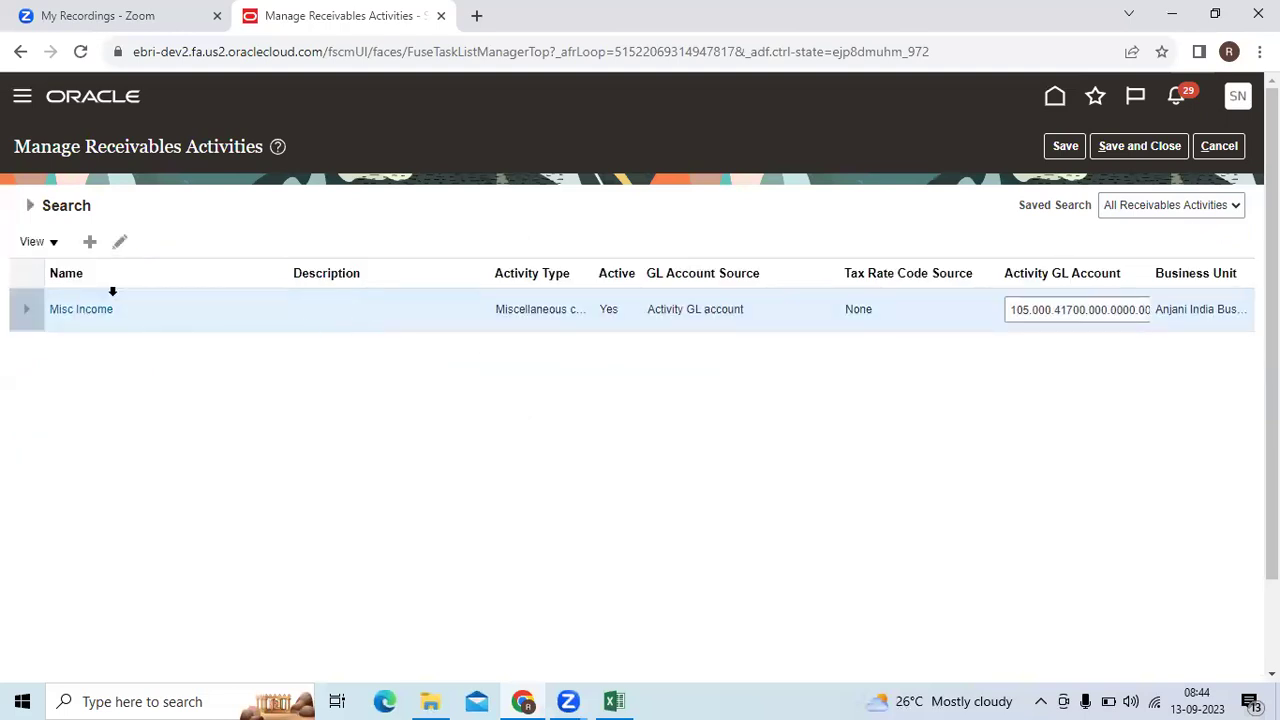
left_click(119, 242)
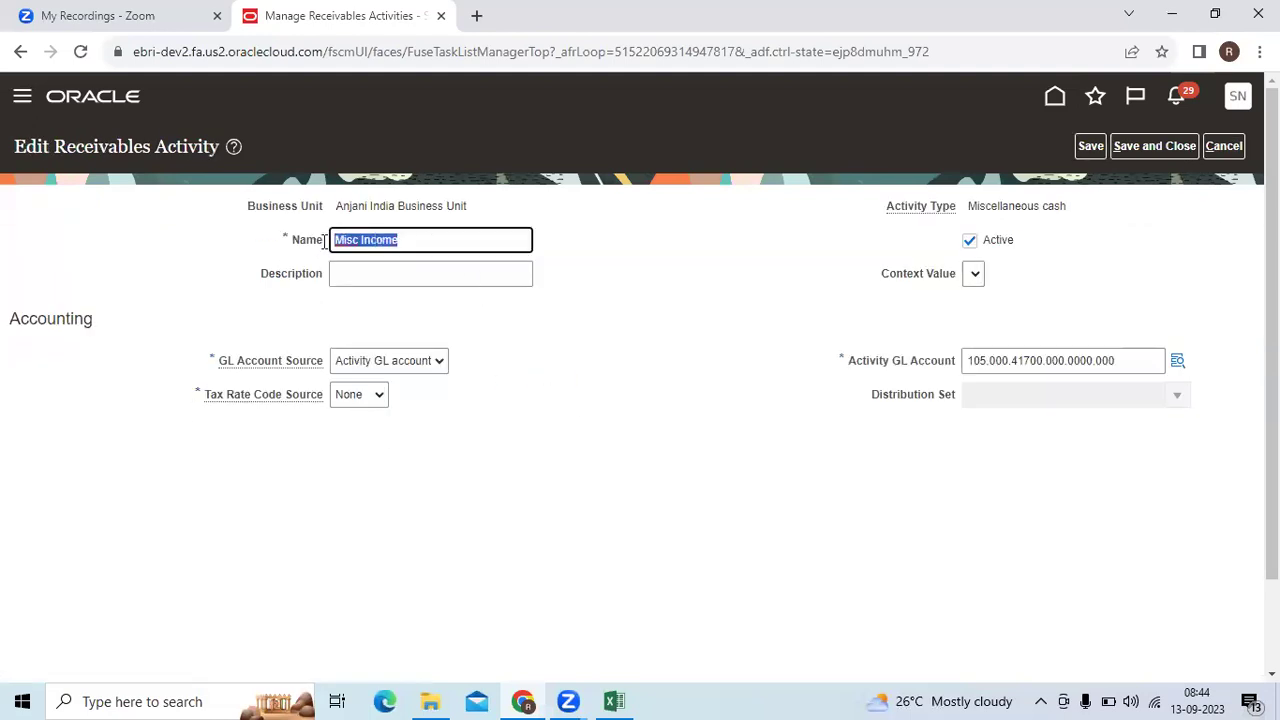
left_click(600, 320)
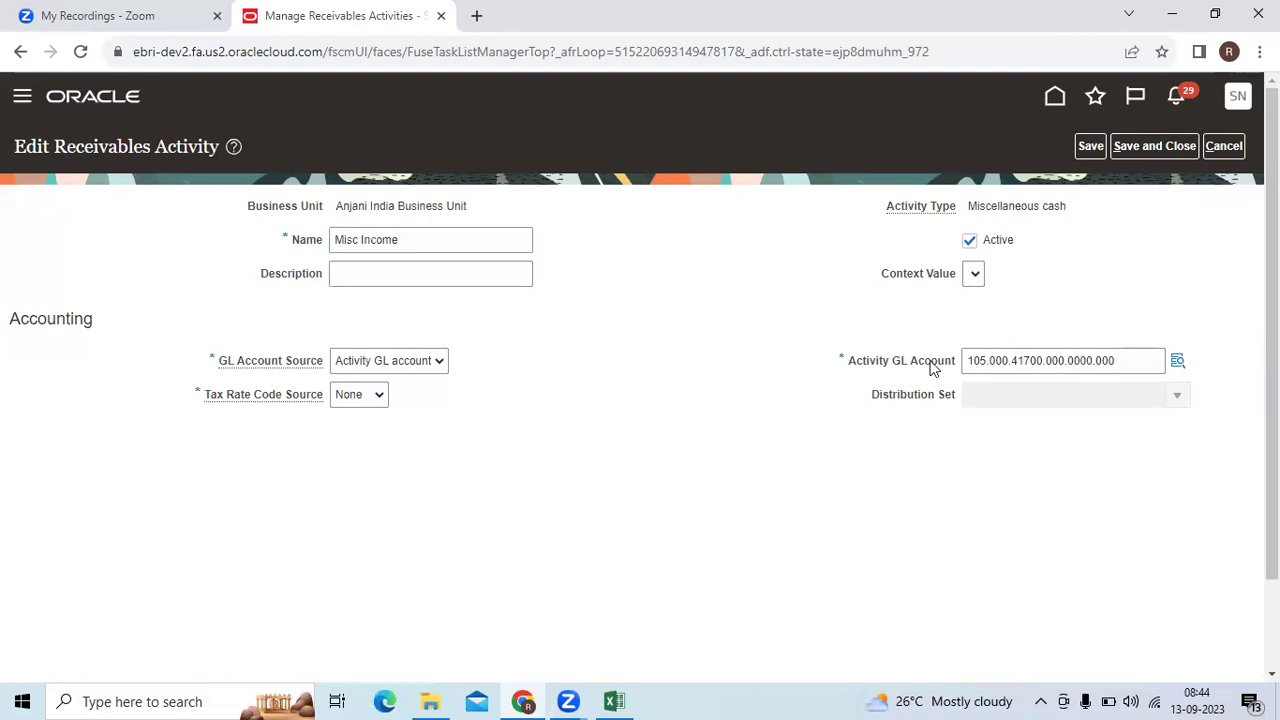
left_click(1108, 360)
double_click(1088, 360)
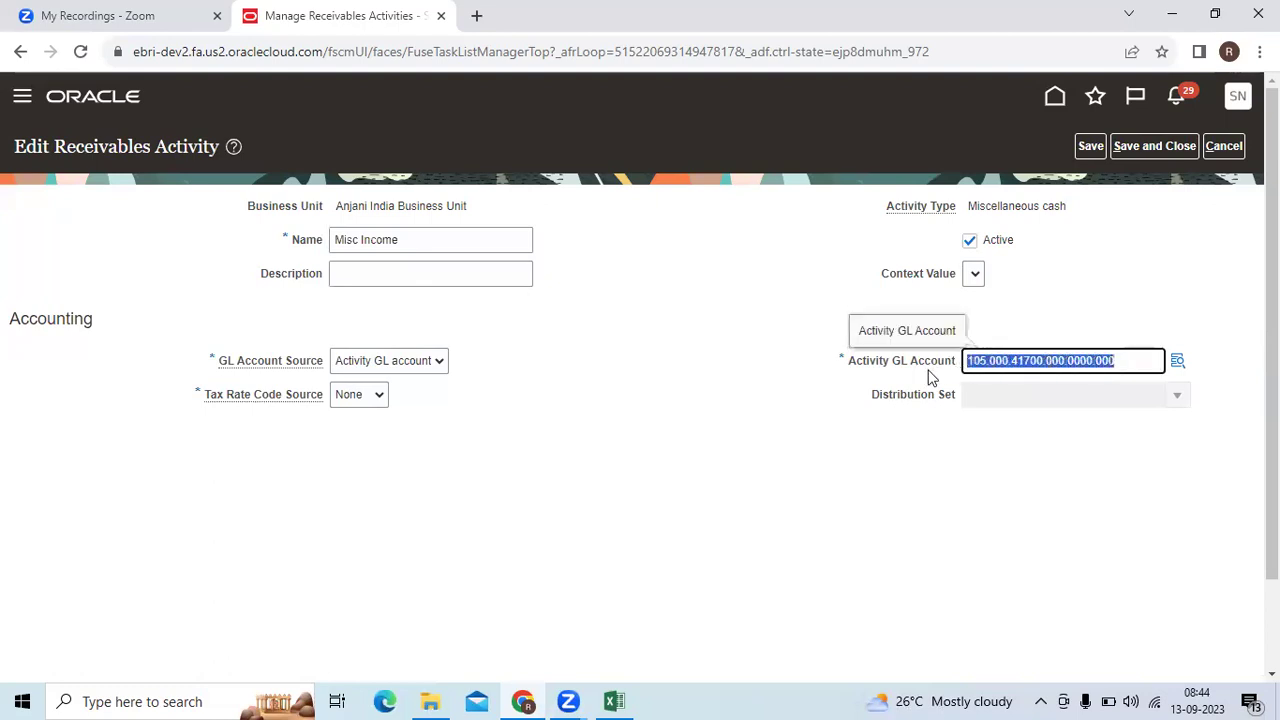
left_click(1154, 147)
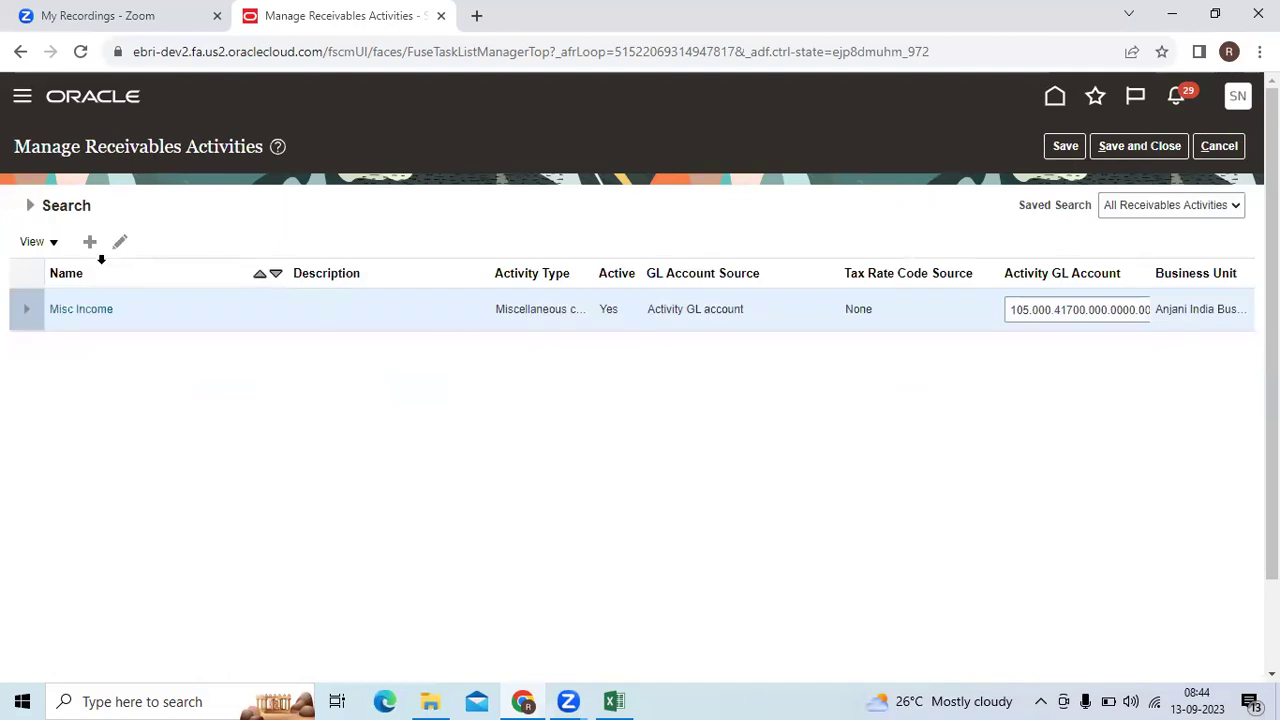
left_click(90, 242)
left_click(1001, 220)
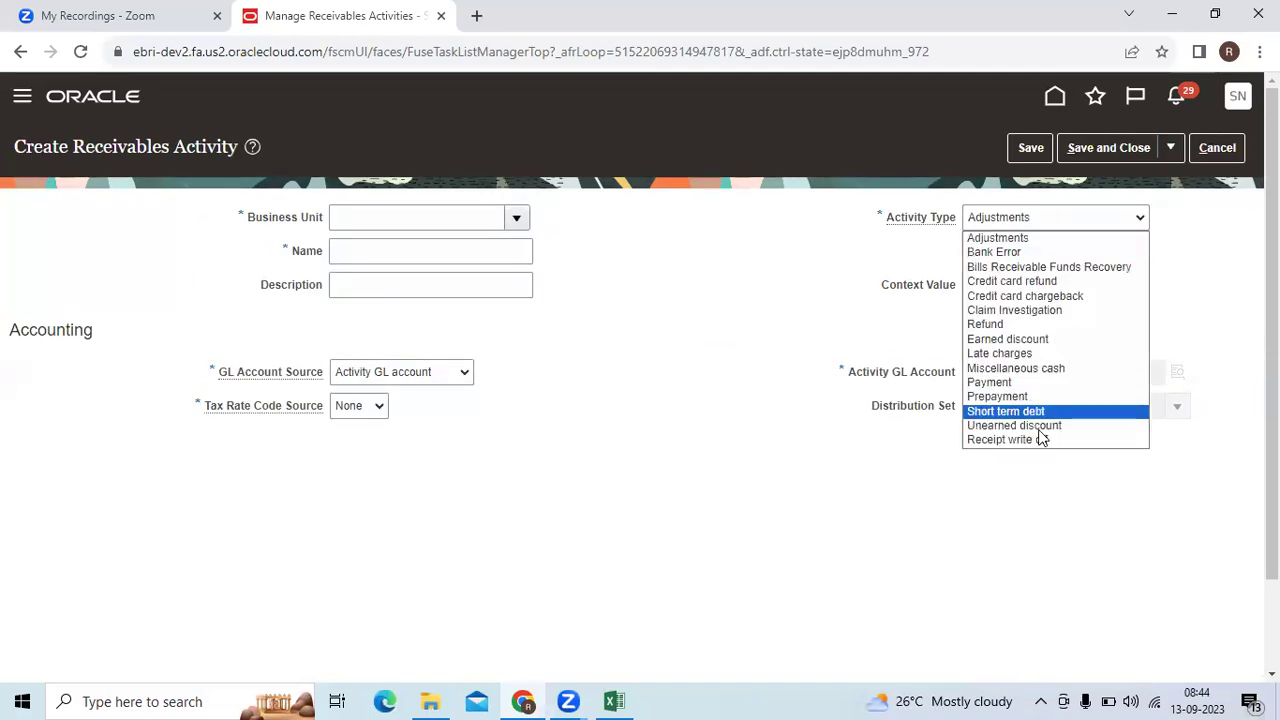
left_click(1030, 368)
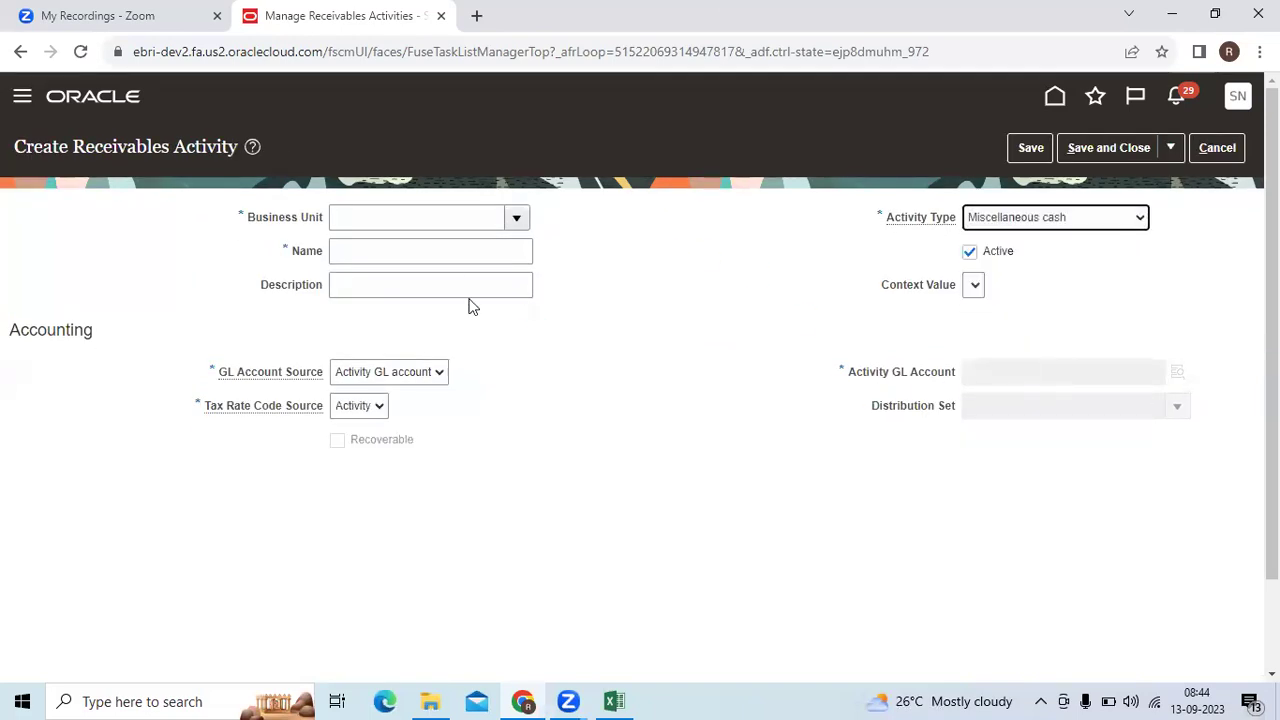
left_click(1222, 150)
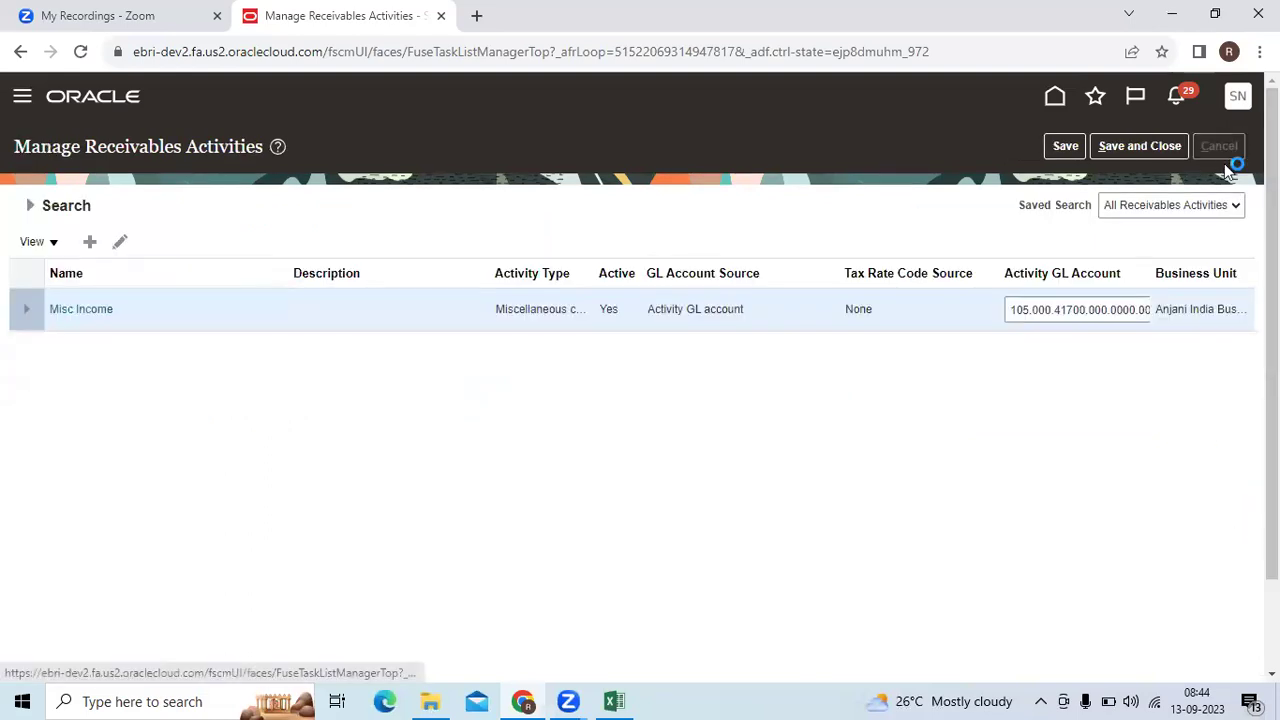
Step: Return to the home page, start a new receipt in Accounts Receivable, and set its receipt type to Miscellaneous
left_click(1054, 97)
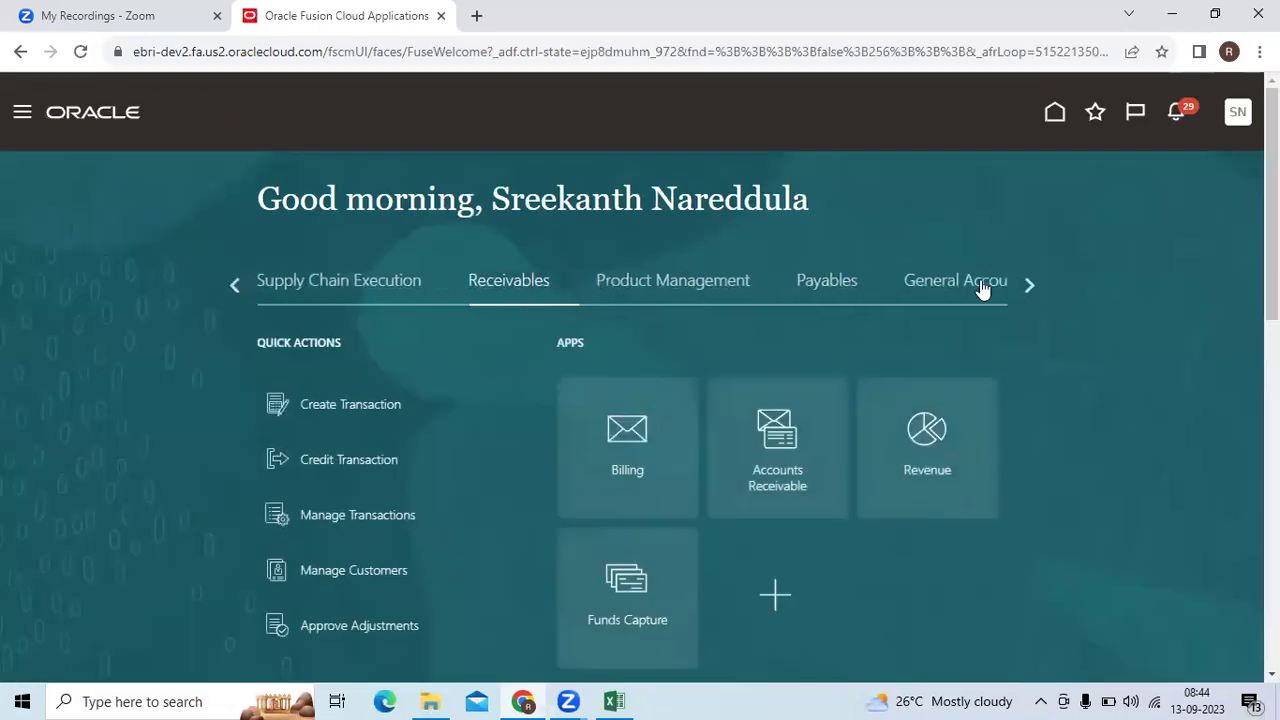
left_click(776, 448)
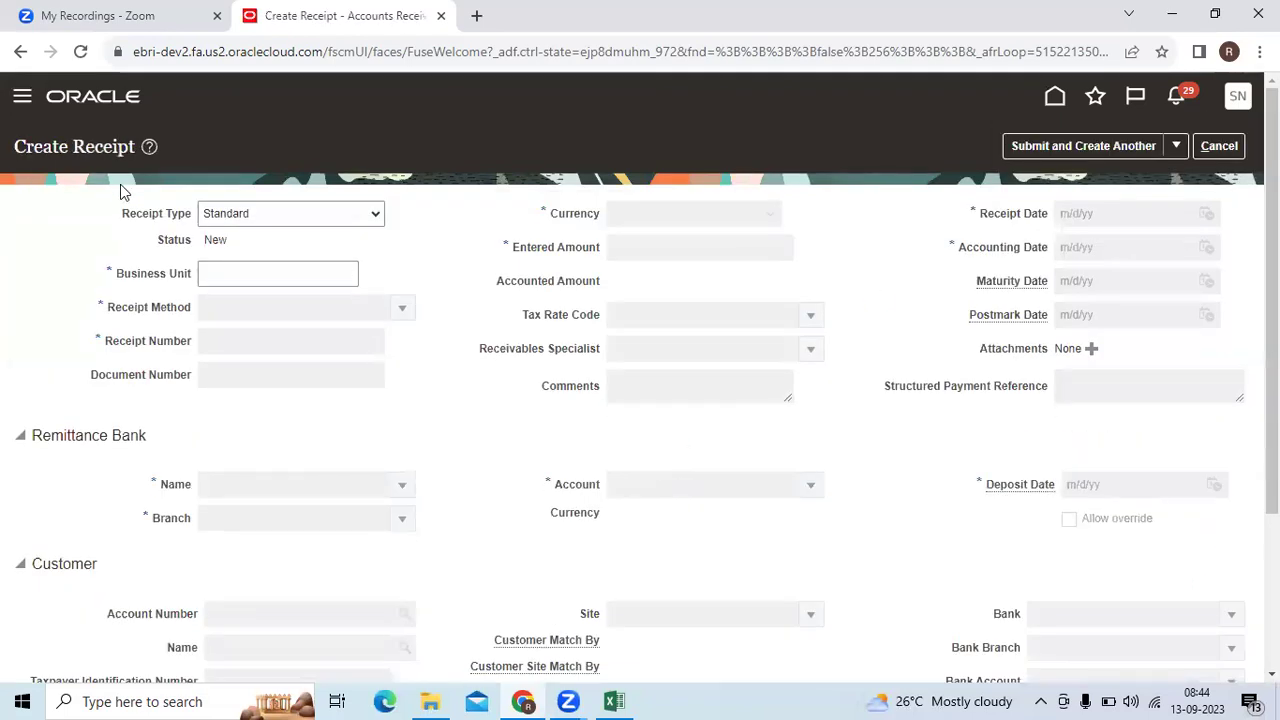
left_click_drag(120, 213, 210, 225)
left_click(259, 222)
left_click(258, 249)
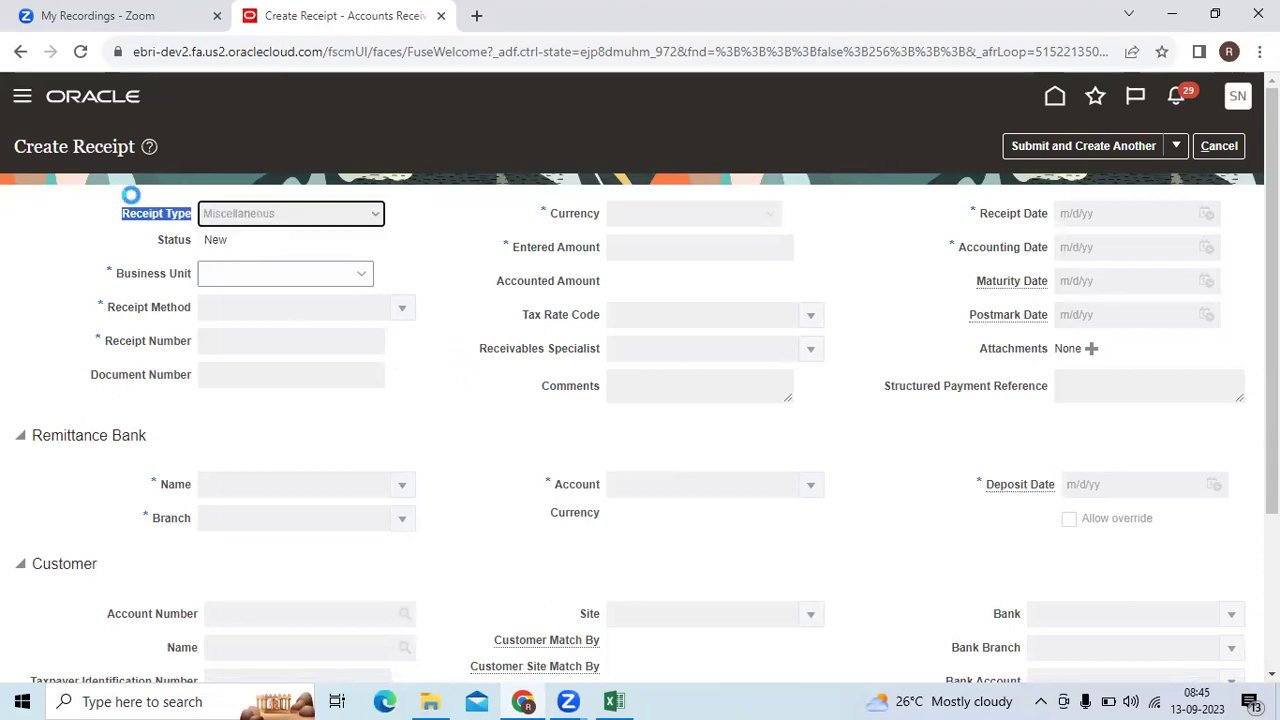
Step: Compare the receipt form's fields by switching the receipt type to Standard and back to Miscellaneous
scroll(191, 433, "down", 2)
scroll(388, 484, "up", 2)
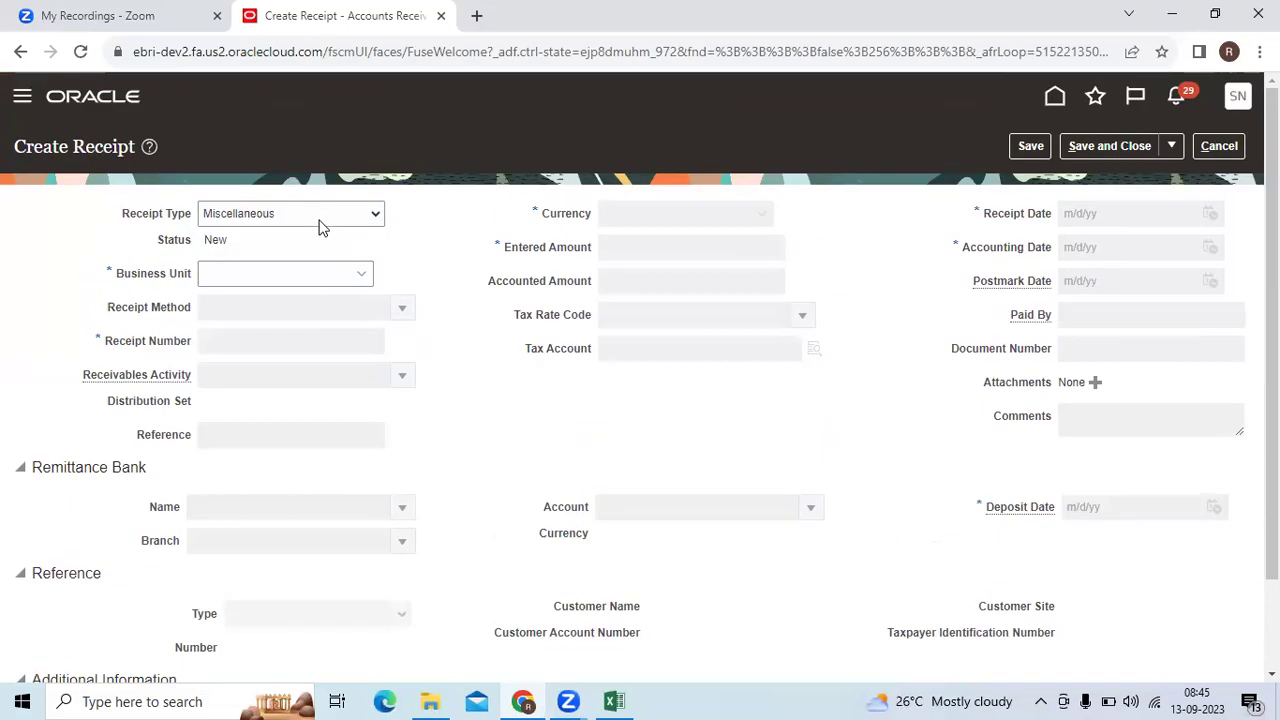
left_click(323, 218)
left_click(310, 249)
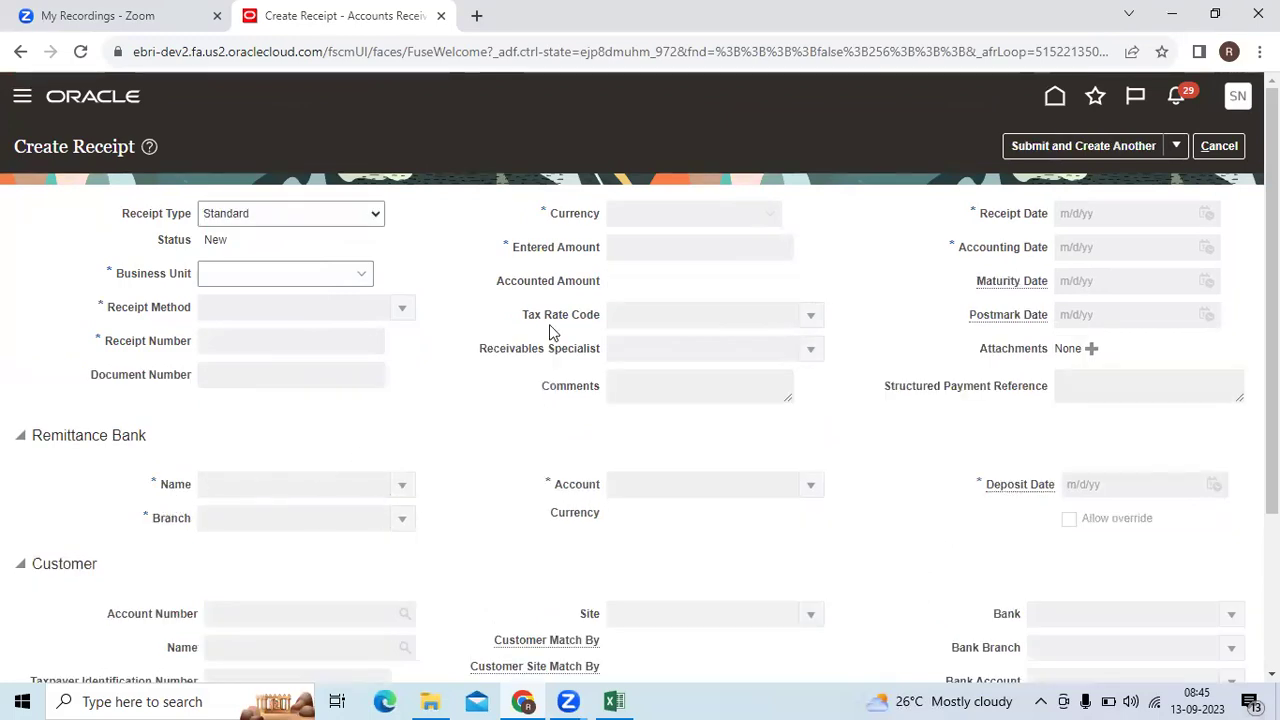
scroll(486, 463, "down", 2)
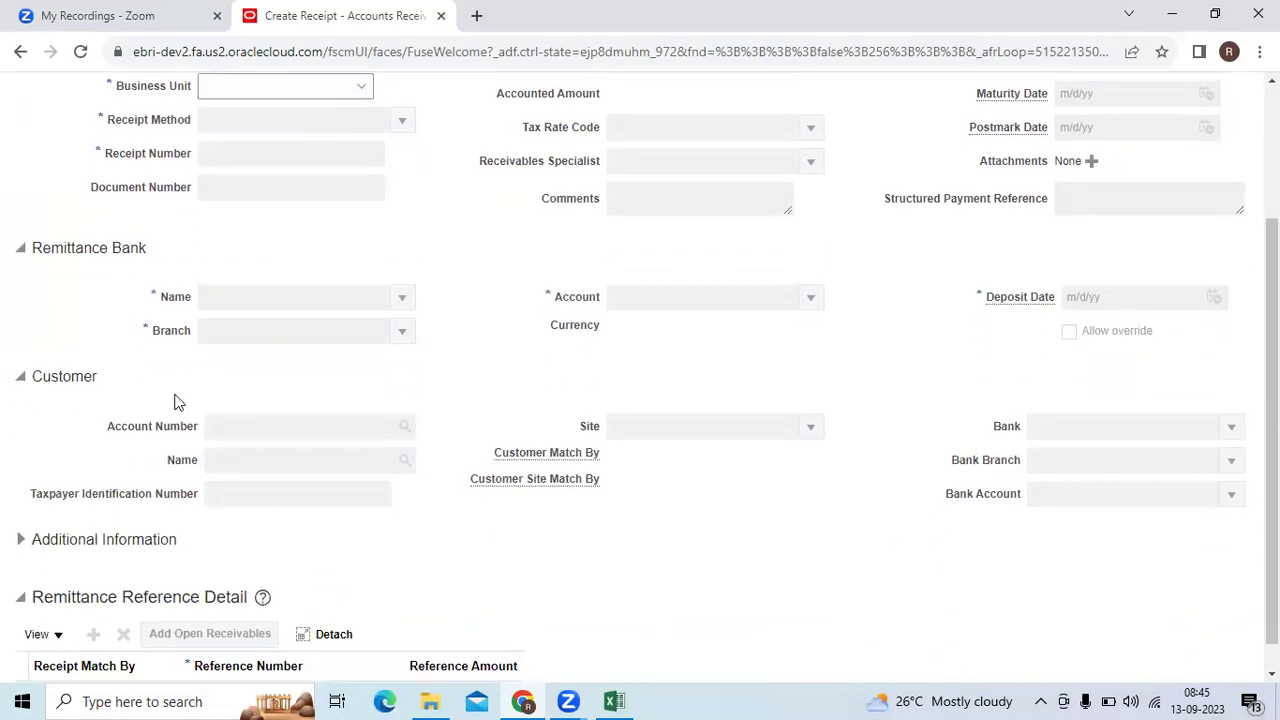
scroll(993, 466, "up", 2)
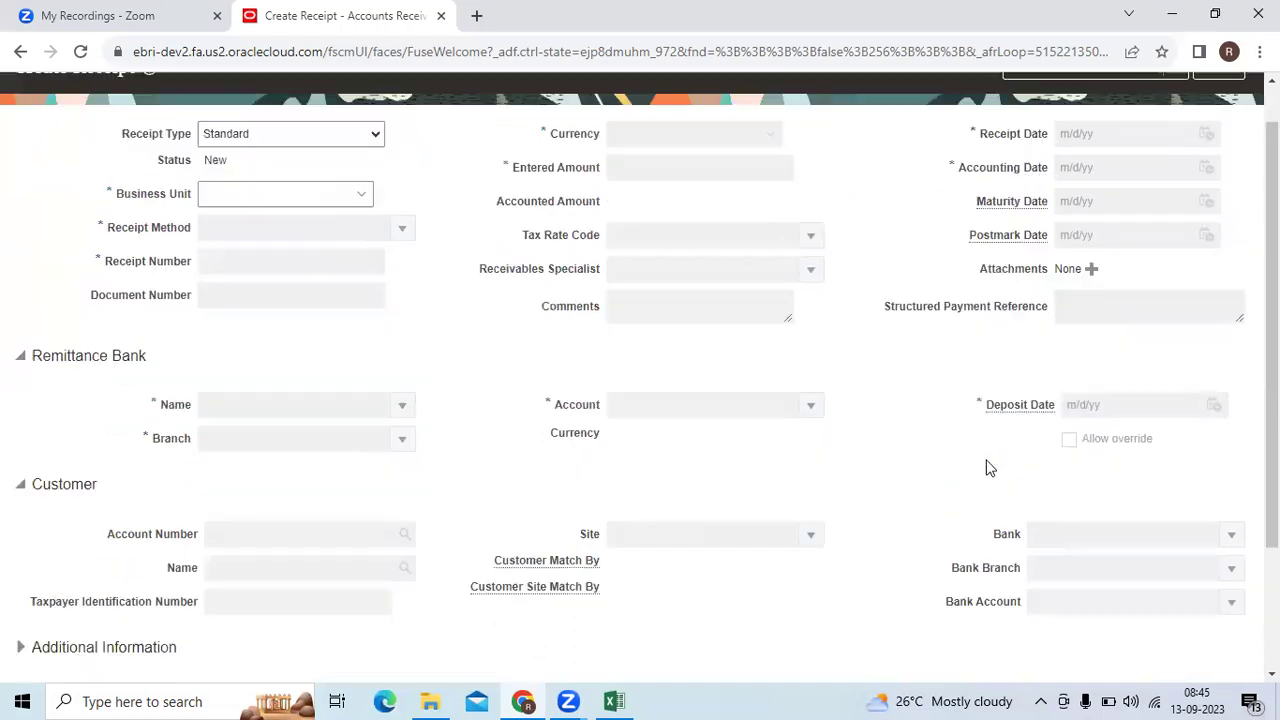
left_click(342, 216)
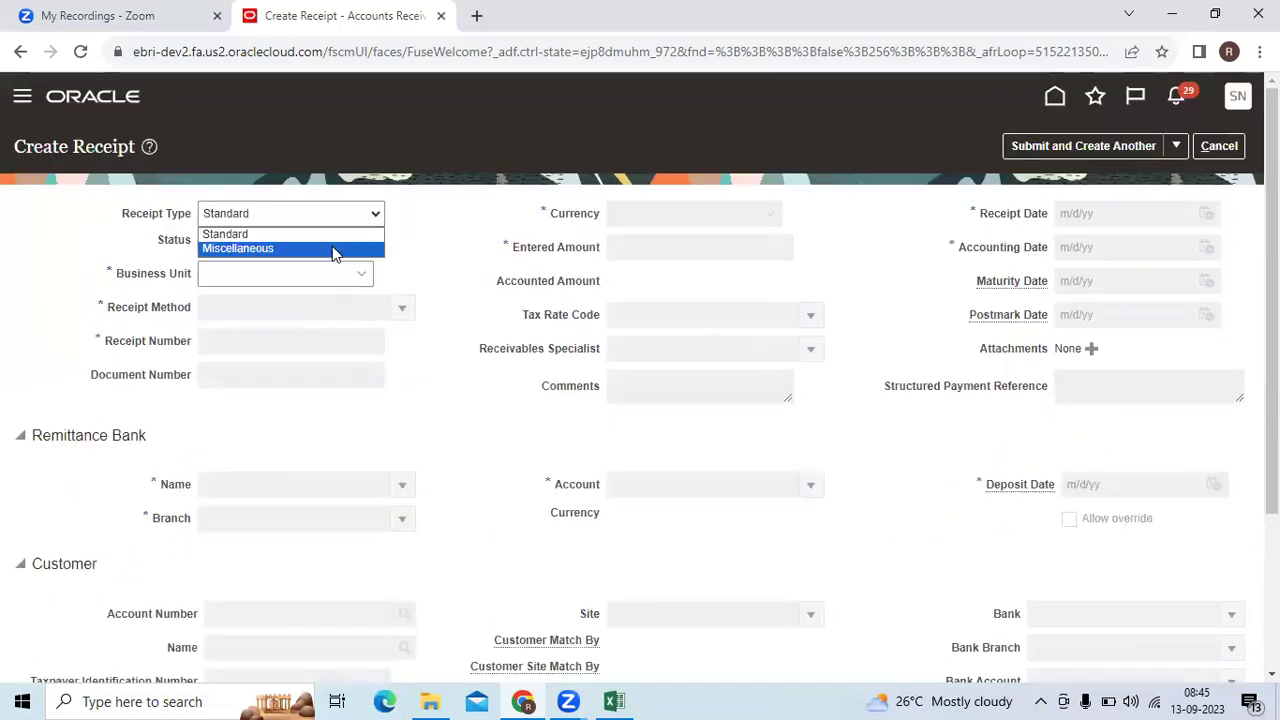
left_click(337, 249)
Step: Review the miscellaneous receipt form and set its business unit to Anjani India Business Unit
scroll(420, 520, "down", 2)
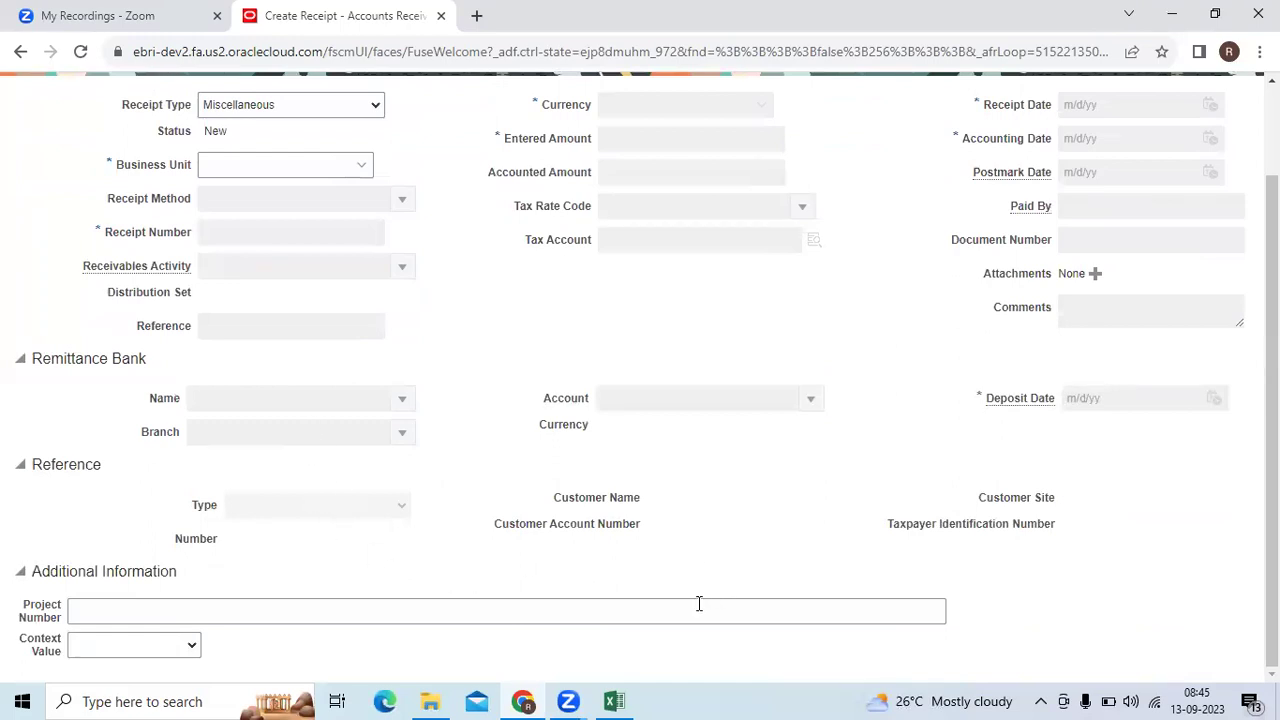
scroll(714, 594, "up", 2)
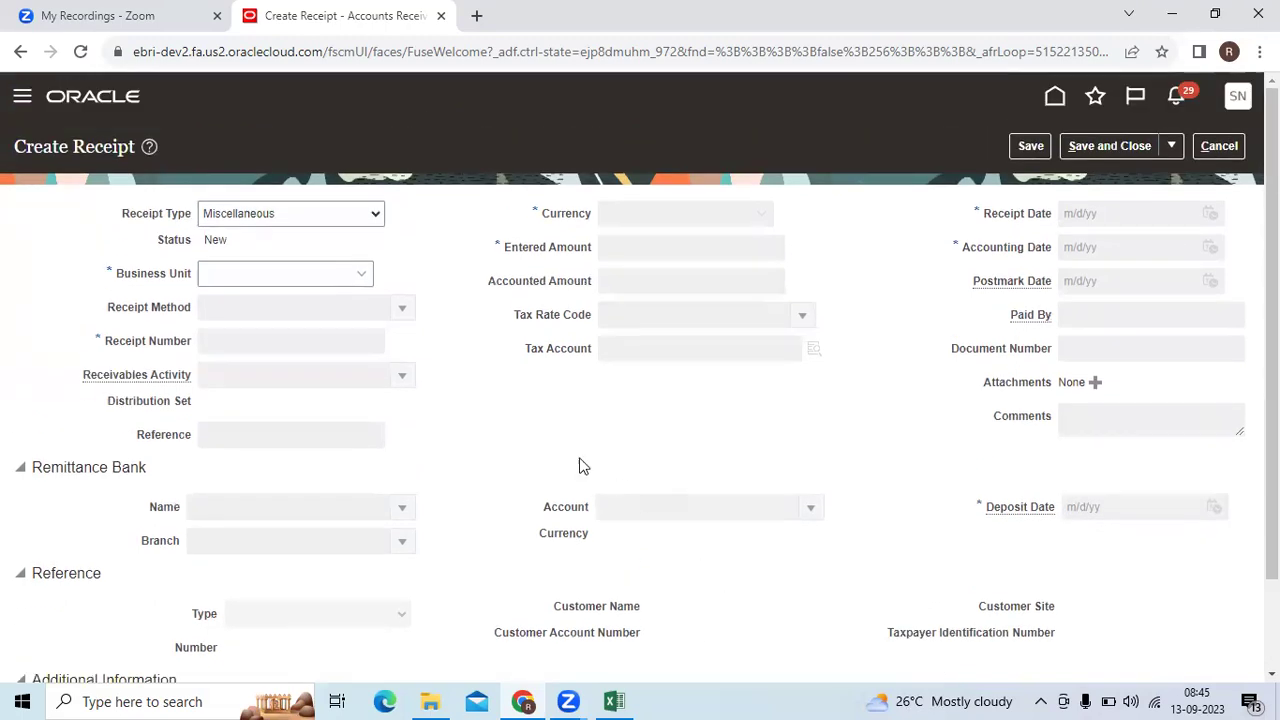
left_click(328, 274)
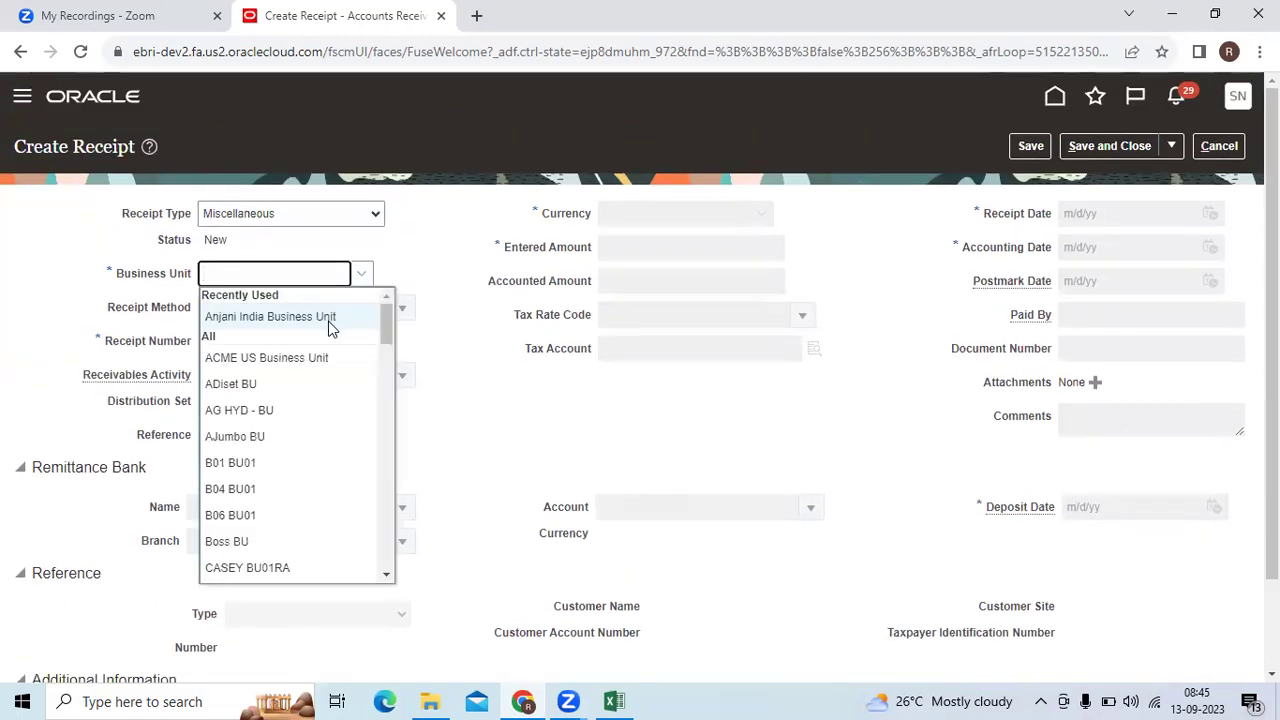
left_click(330, 316)
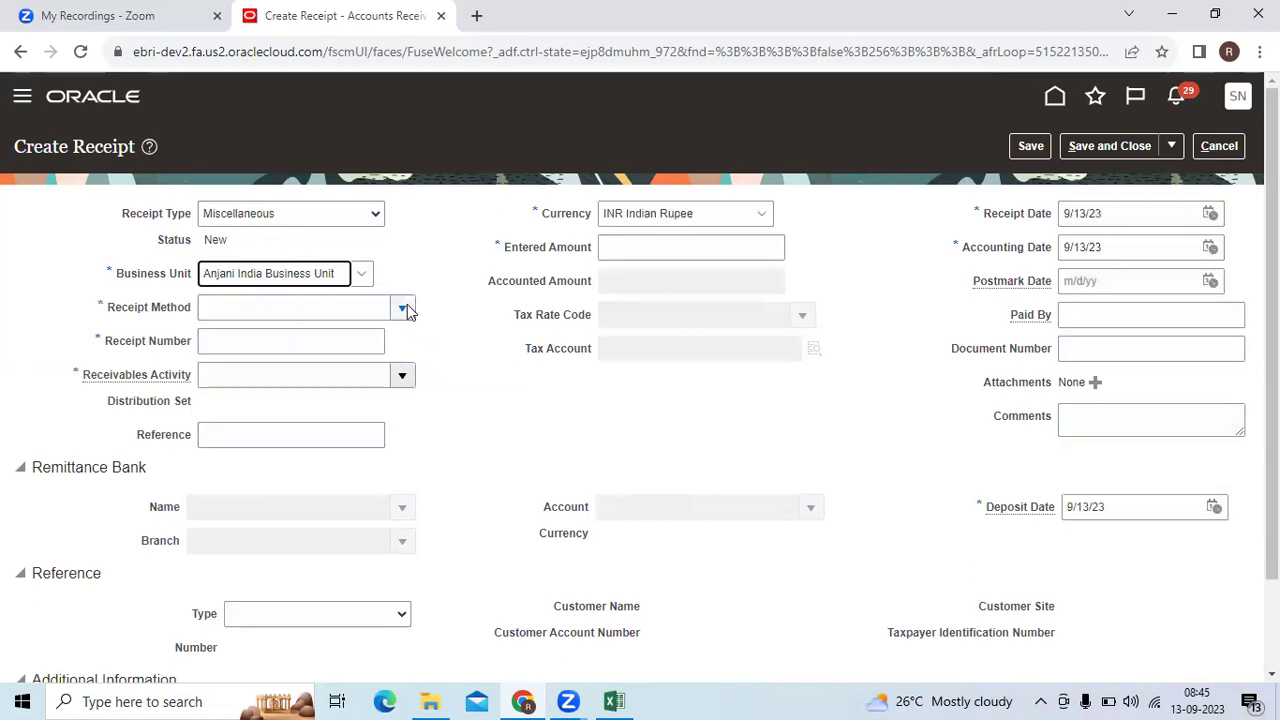
Step: Set the receipt method to Anjani Check, the receipt number to M001, and the receivables activity to Misc Income
left_click(403, 307)
left_click(465, 341)
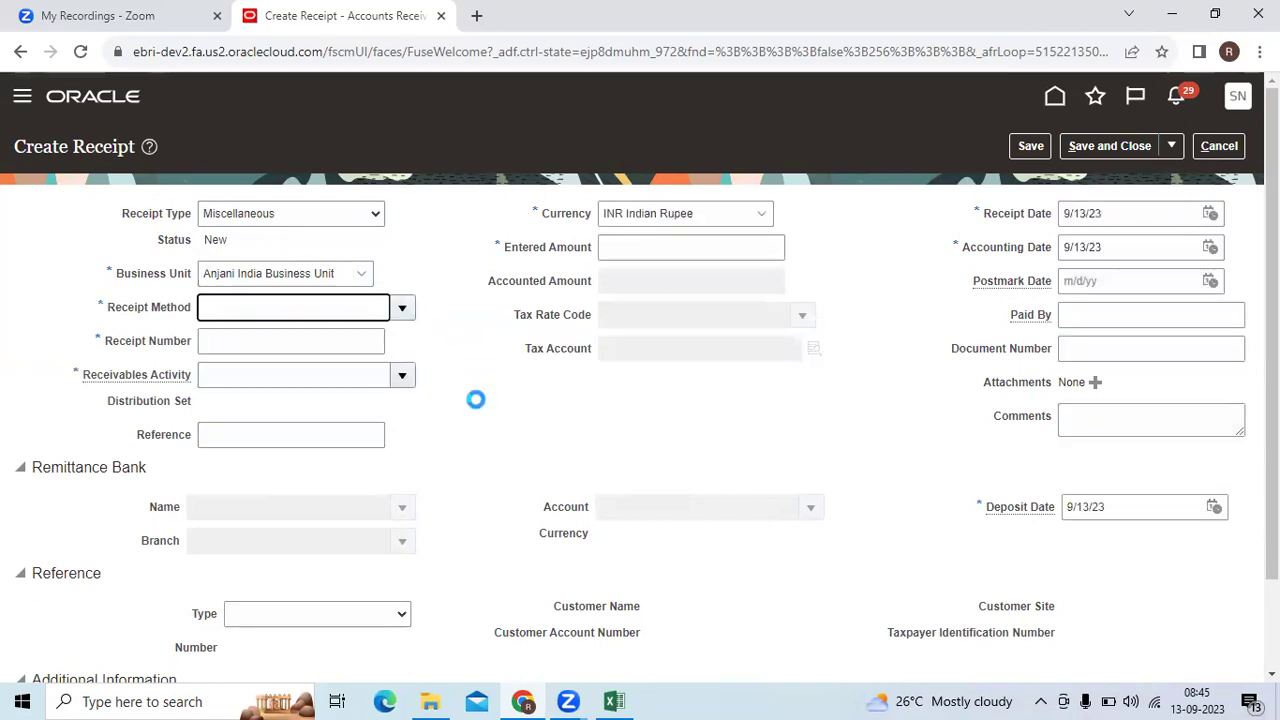
left_click(344, 342)
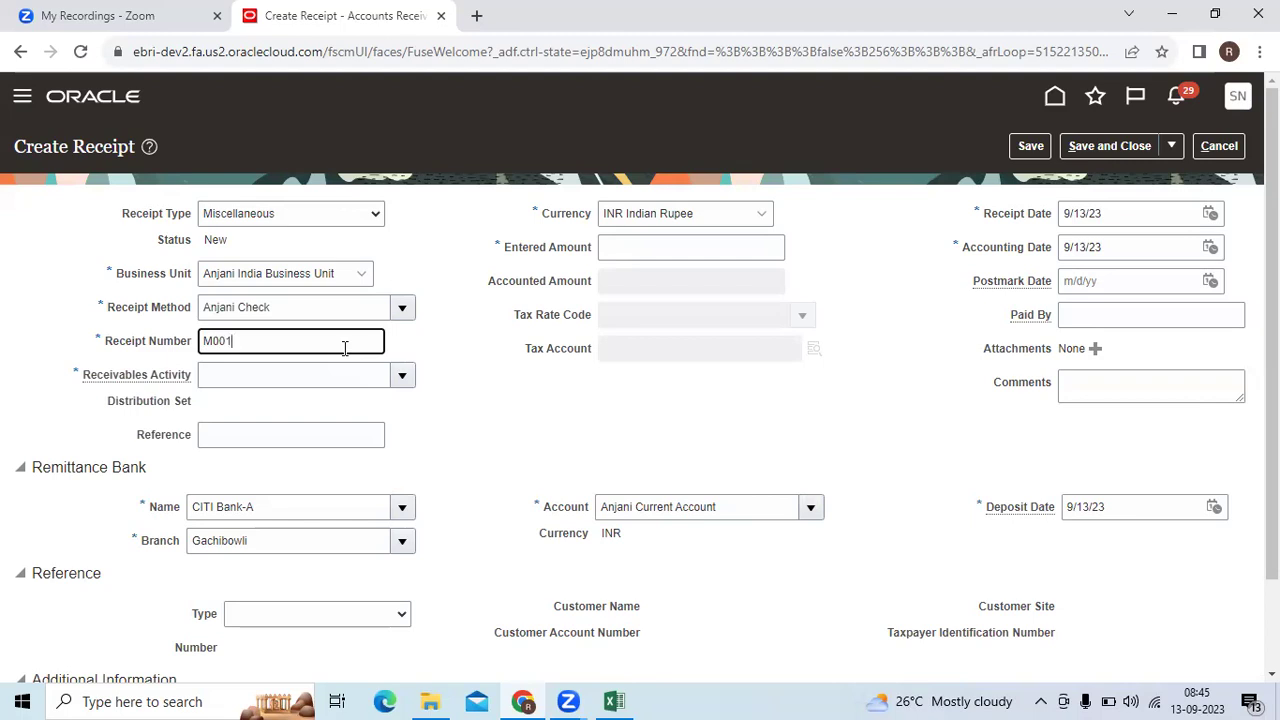
key("Tab")
left_click(400, 390)
left_click(378, 420)
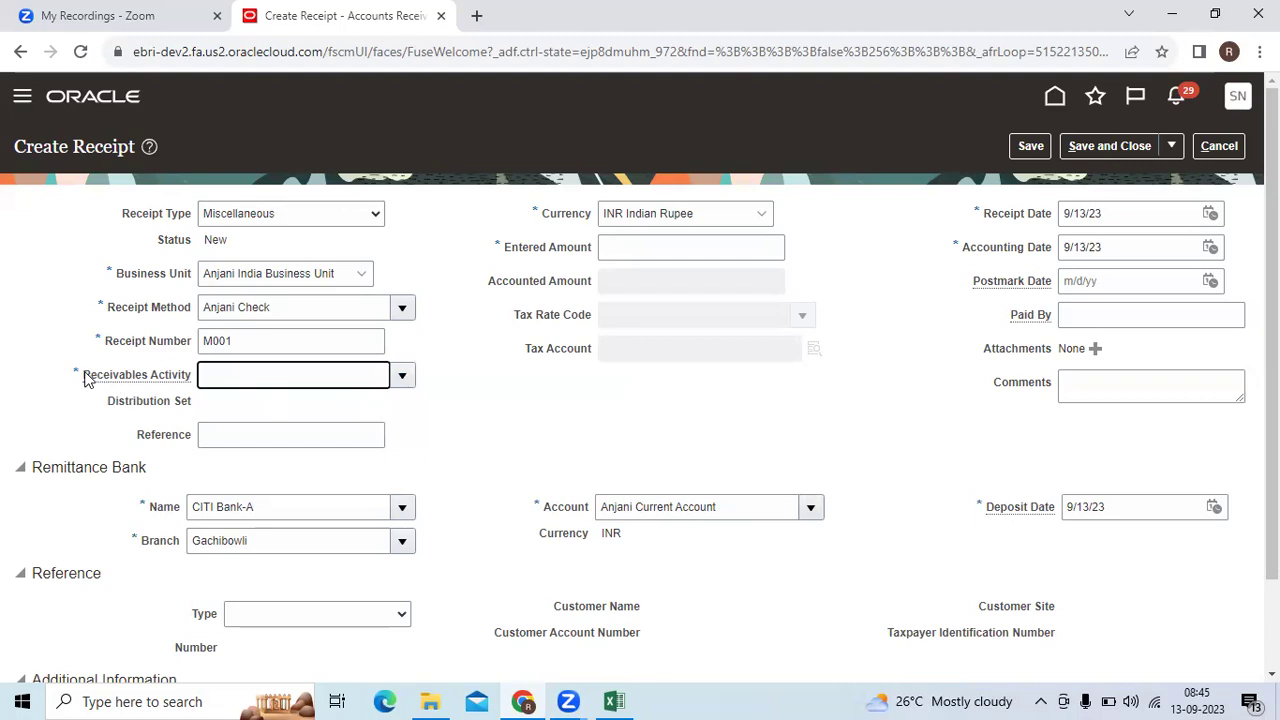
left_click_drag(86, 381, 196, 380)
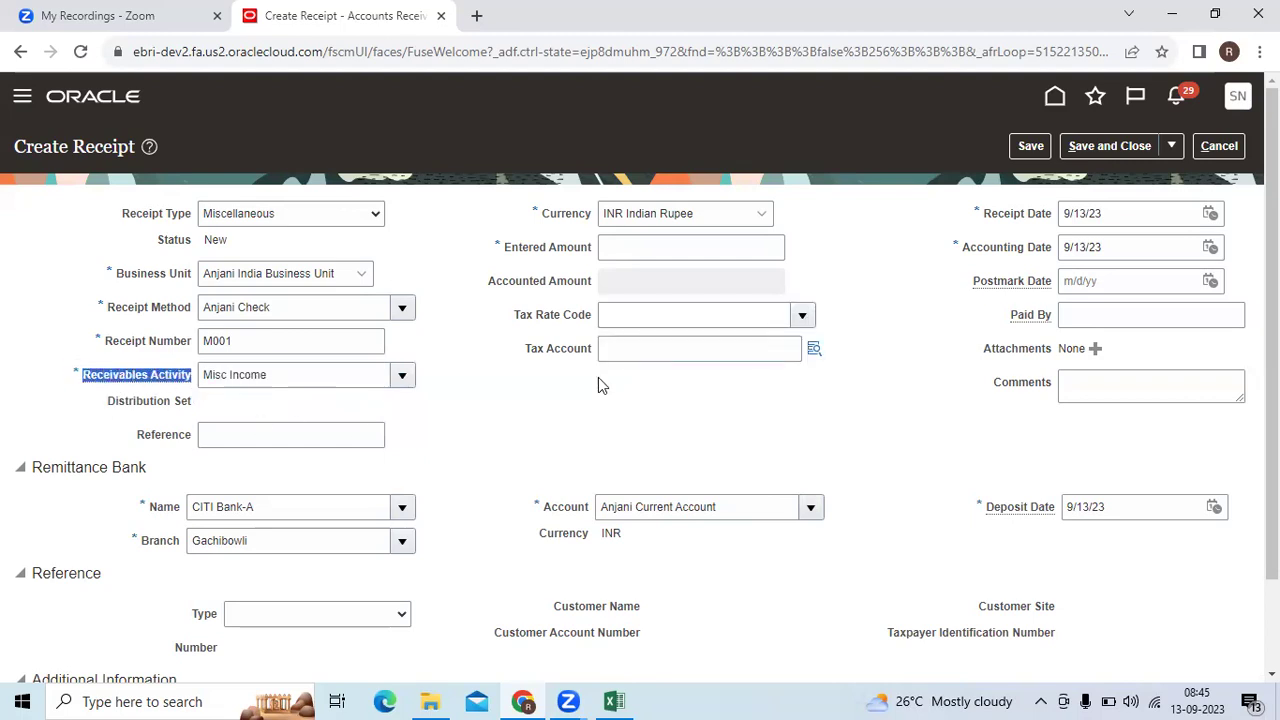
Step: Set the receipt's entered amount to 55,000 INR
left_click(686, 247)
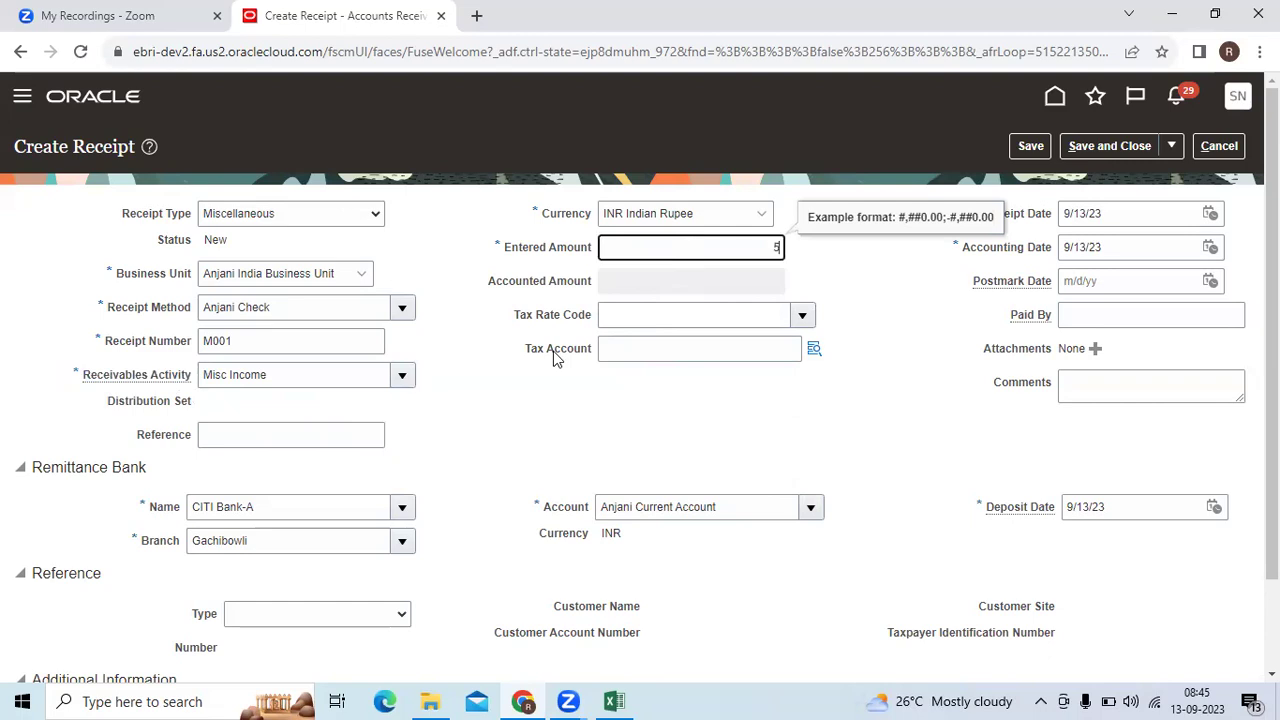
type("55,000")
key("Tab")
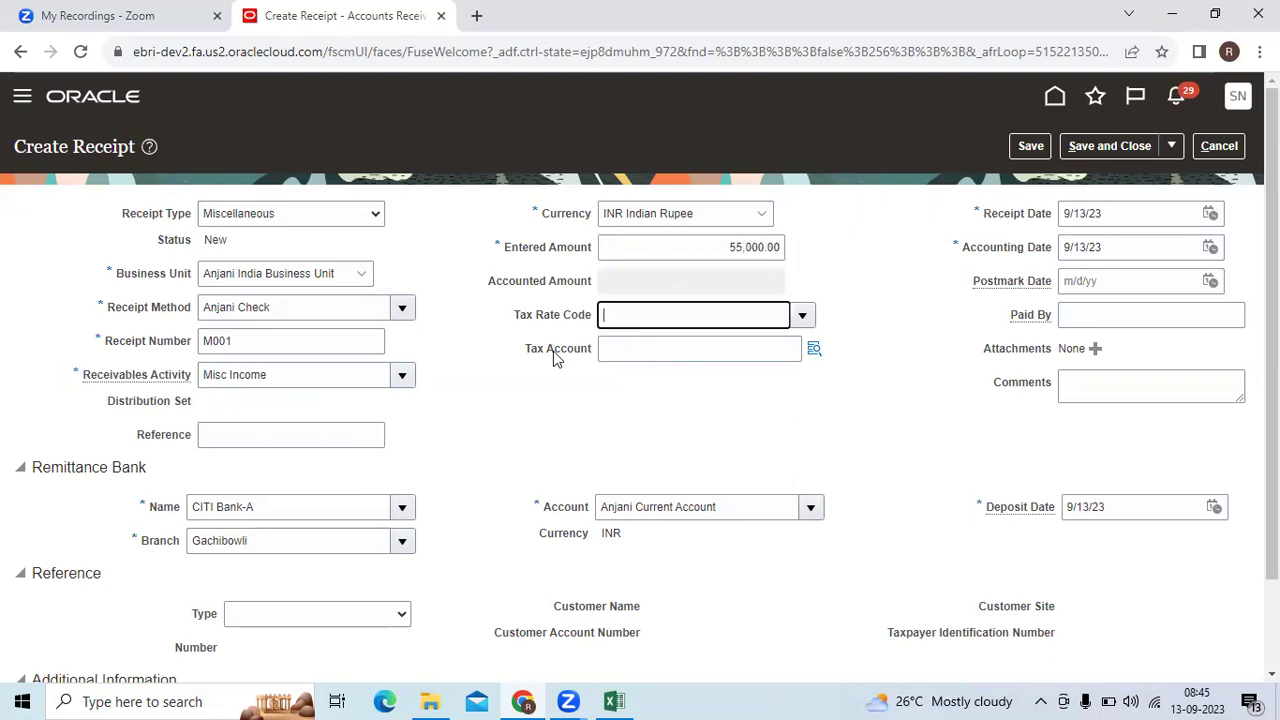
Step: Check the remittance bank details and the available reference types, and save the miscellaneous receipt without closing it
scroll(1048, 366, "down", 2)
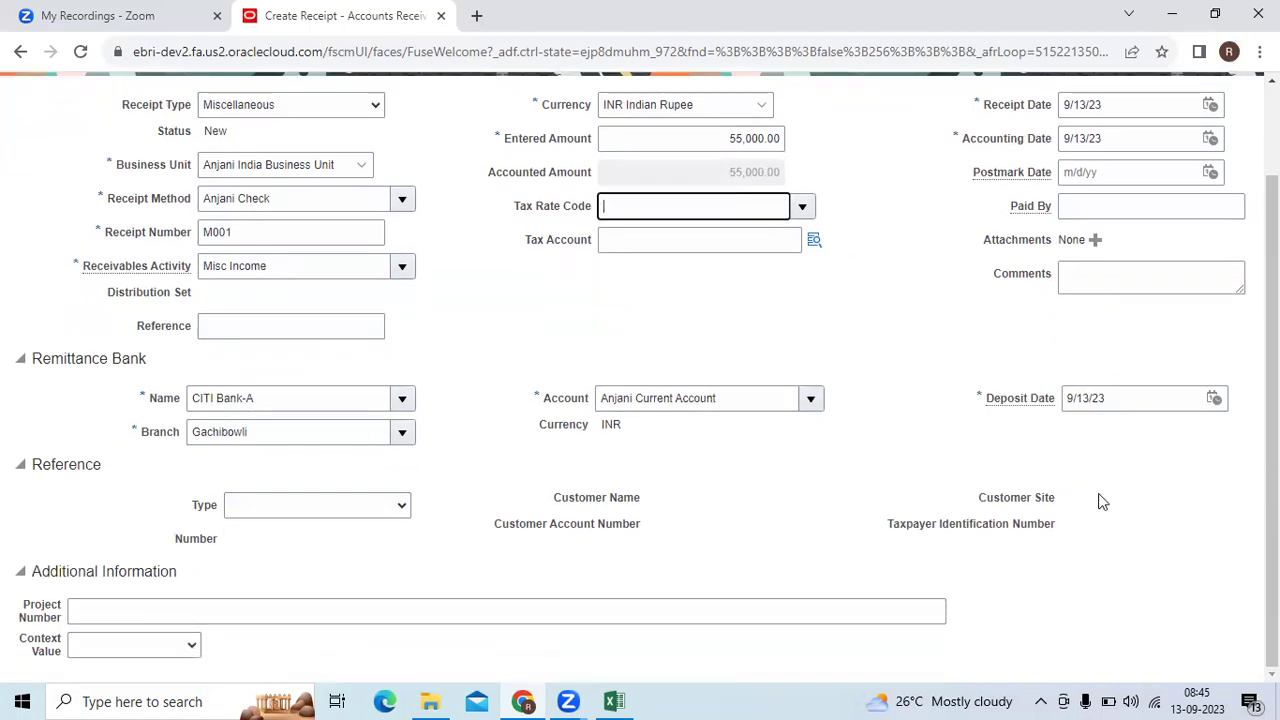
scroll(1000, 480, "up", 2)
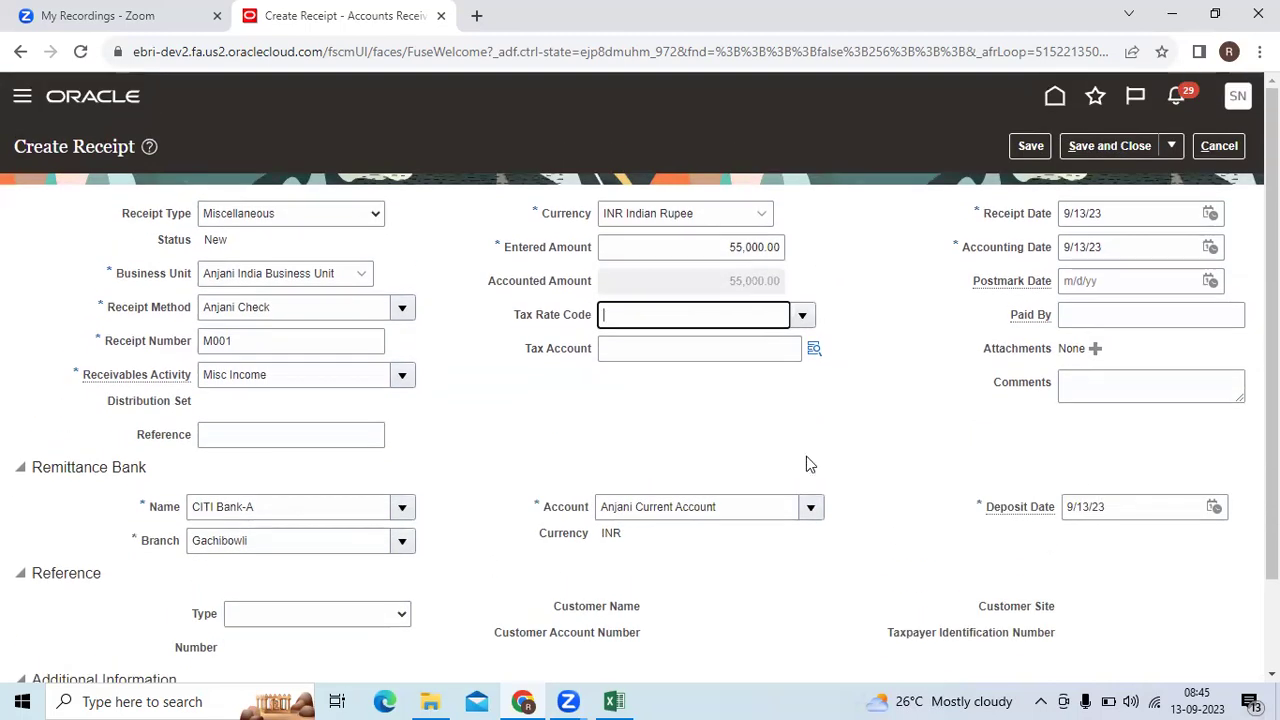
scroll(350, 440, "down", 2)
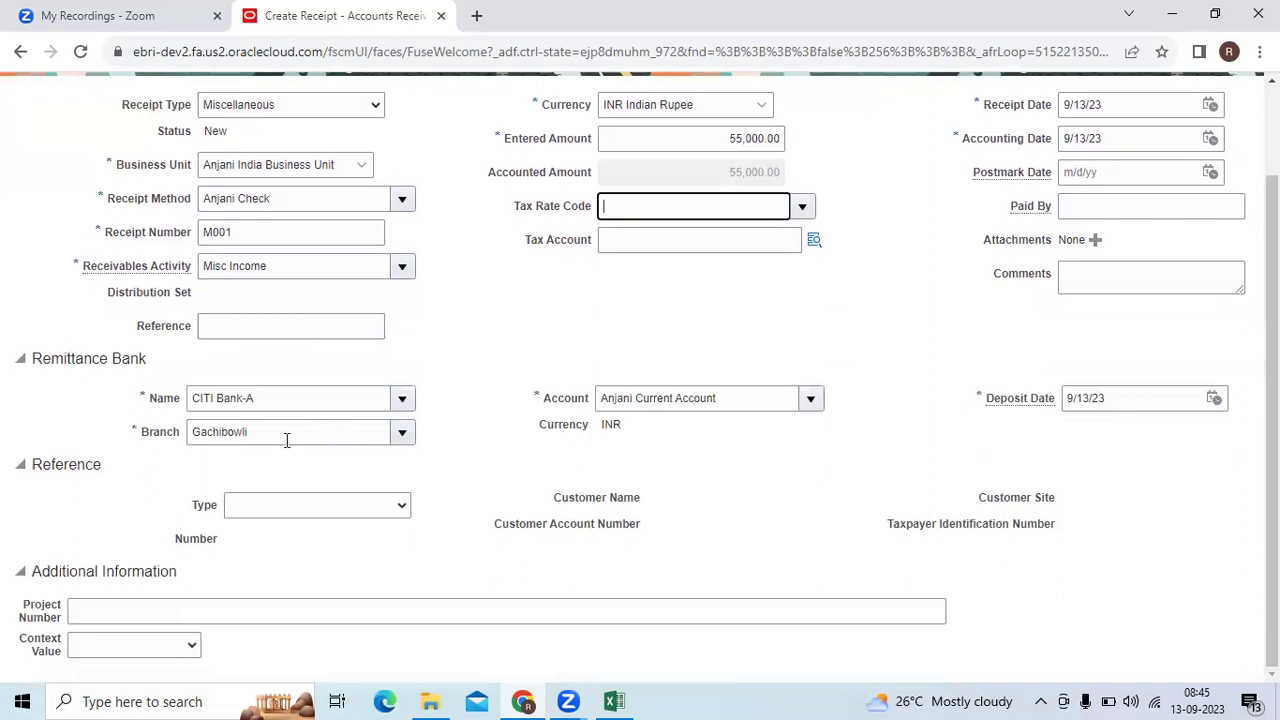
left_click(315, 506)
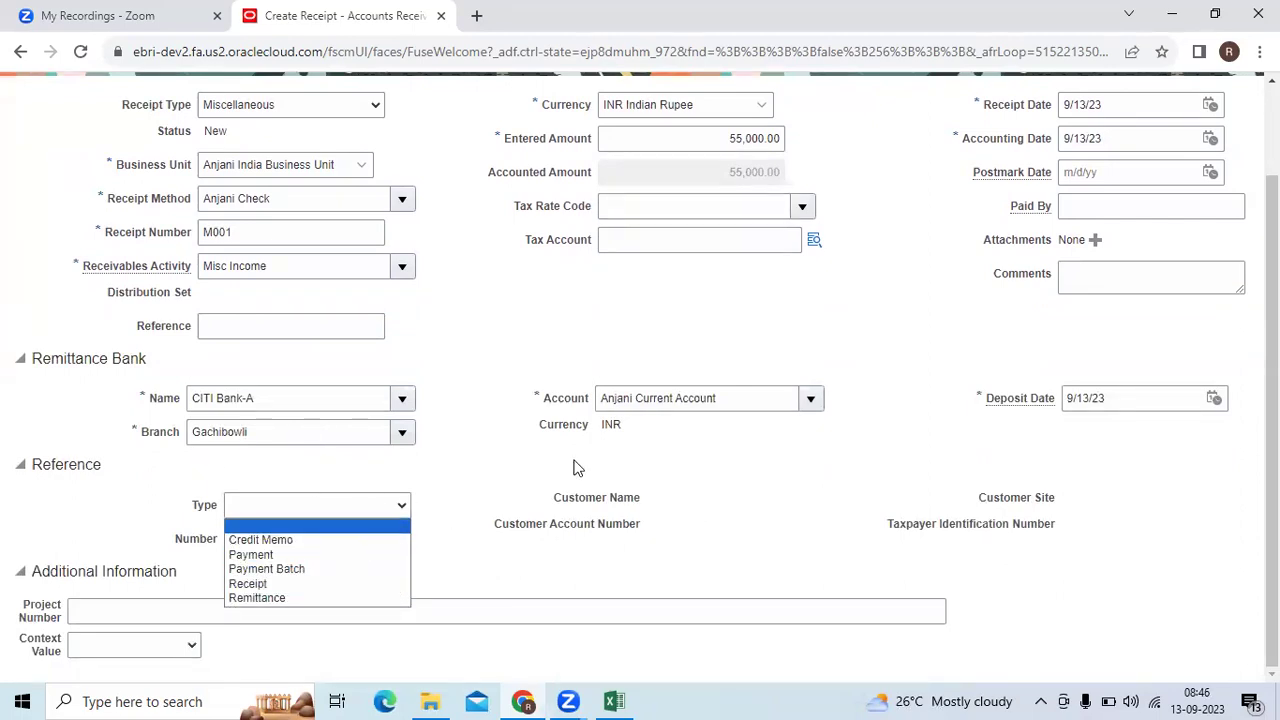
left_click(939, 484)
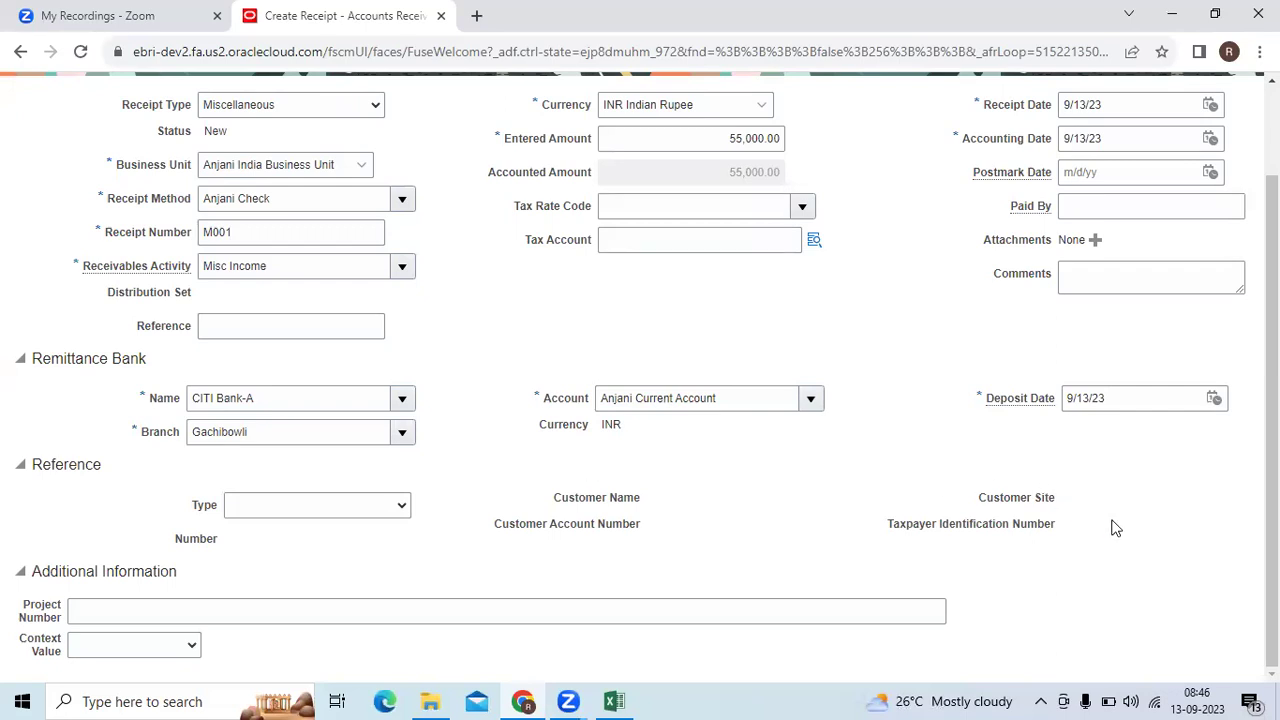
scroll(1116, 528, "up", 3)
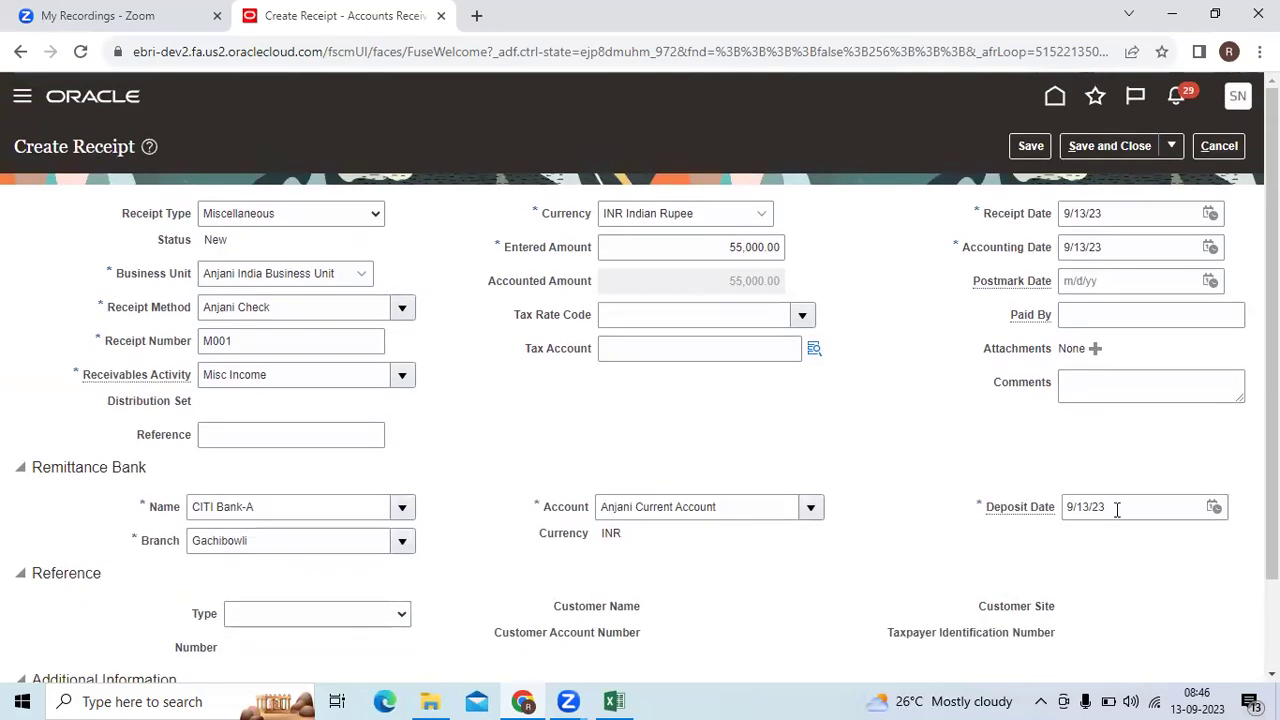
left_click(1171, 146)
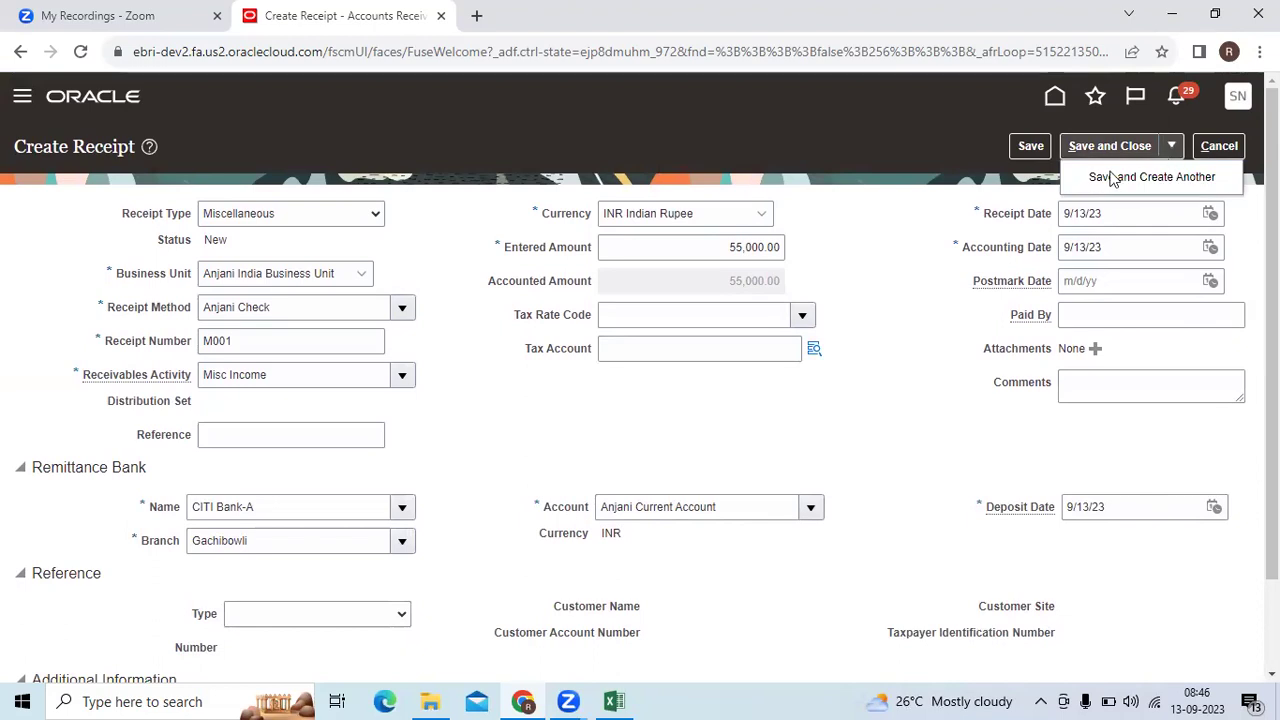
left_click(1031, 146)
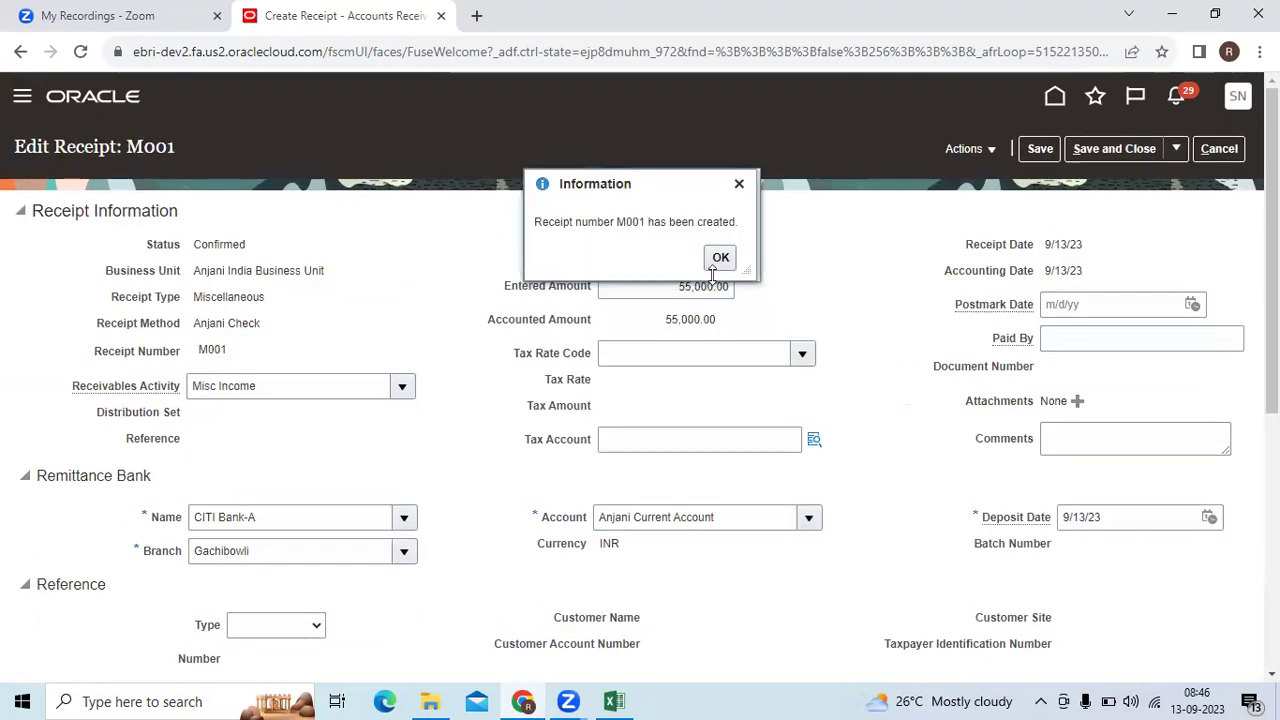
left_click(720, 258)
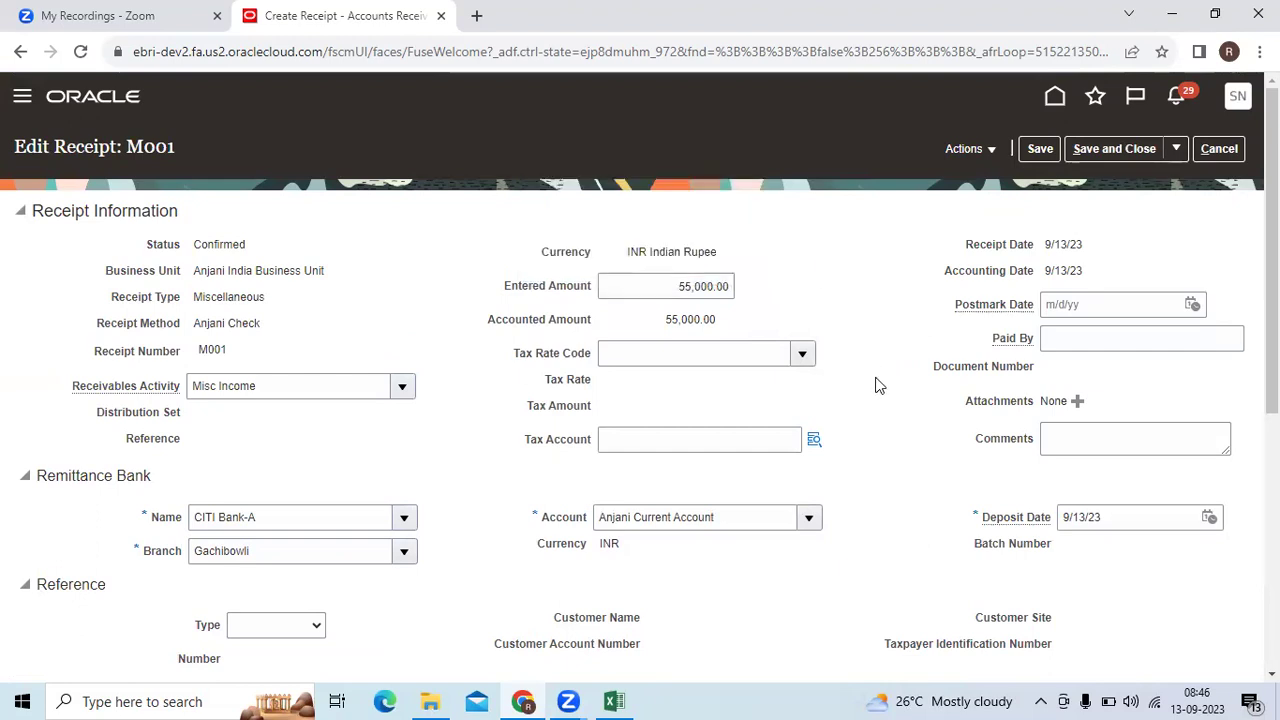
Step: Review the created receipt, set Paid By to ABC, and save it
scroll(876, 387, "down", 5)
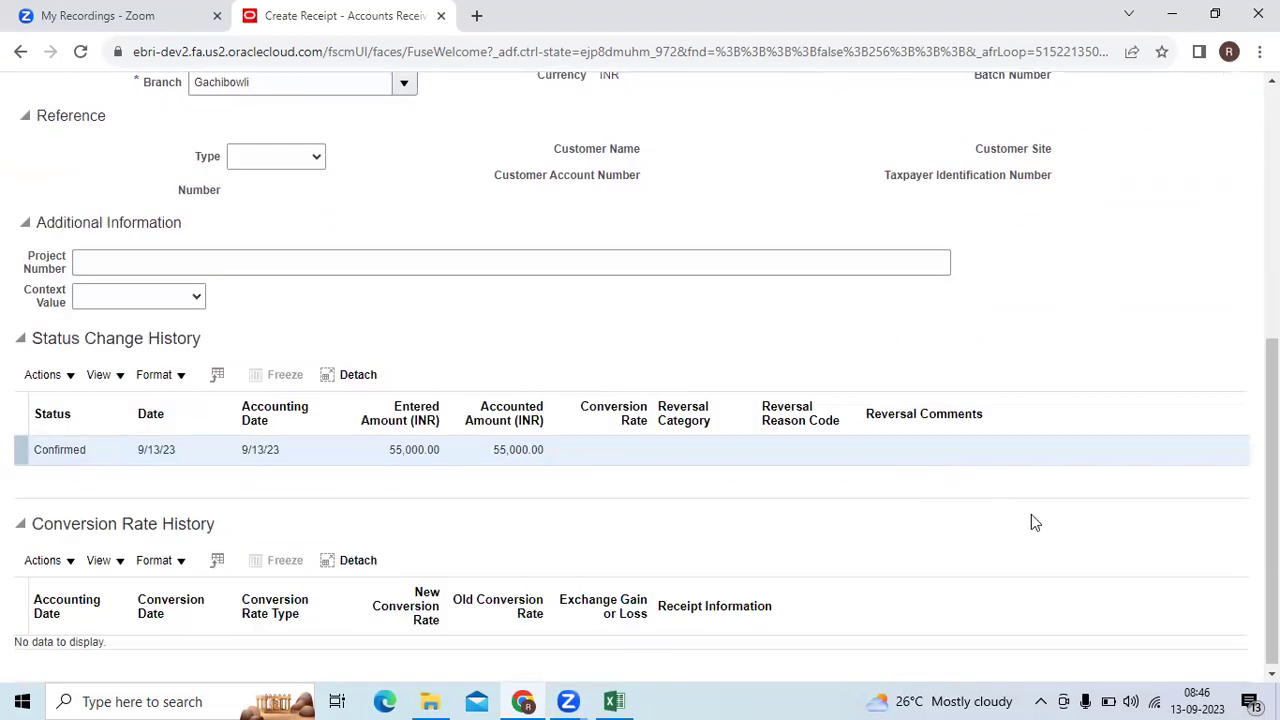
scroll(1035, 517, "up", 5)
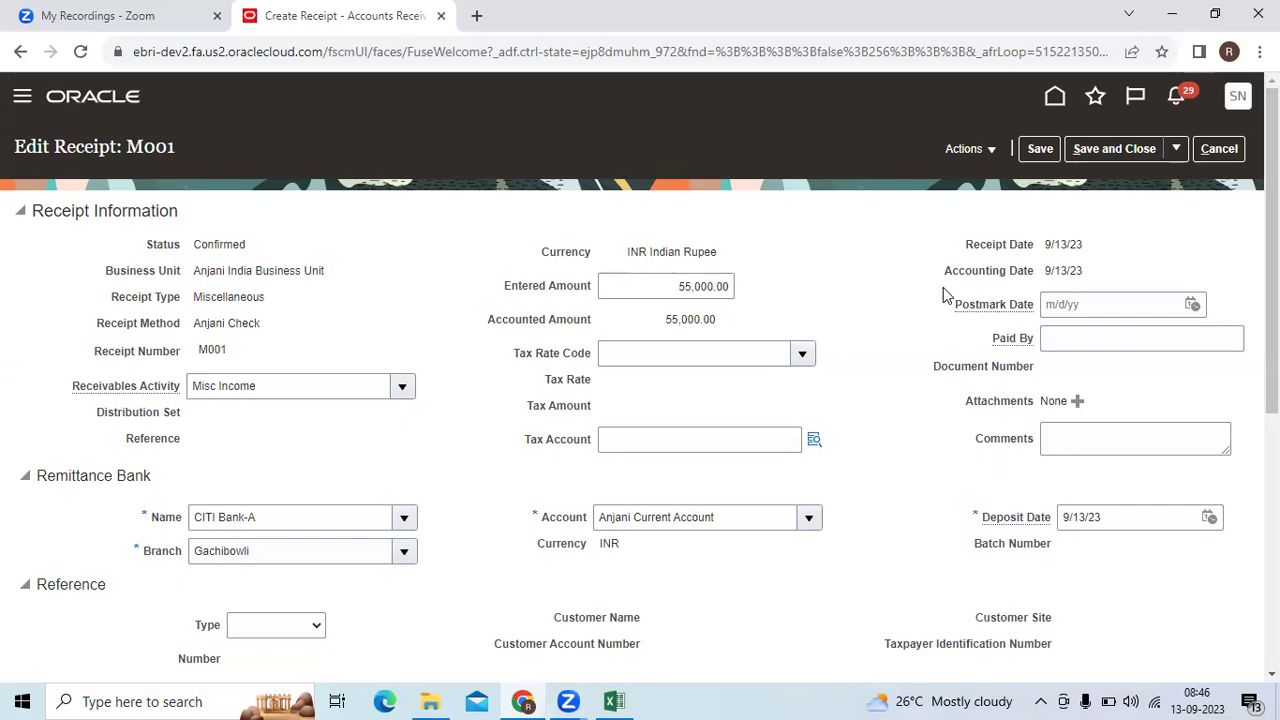
left_click(1068, 337)
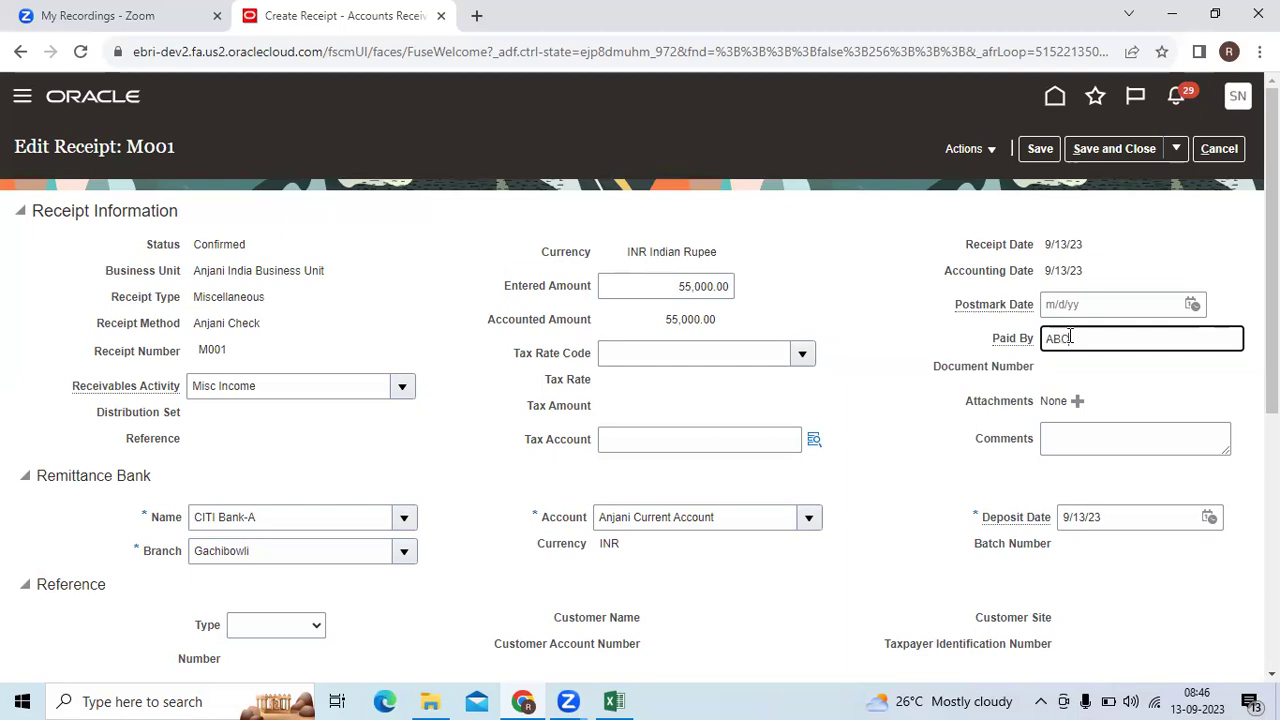
left_click(1040, 148)
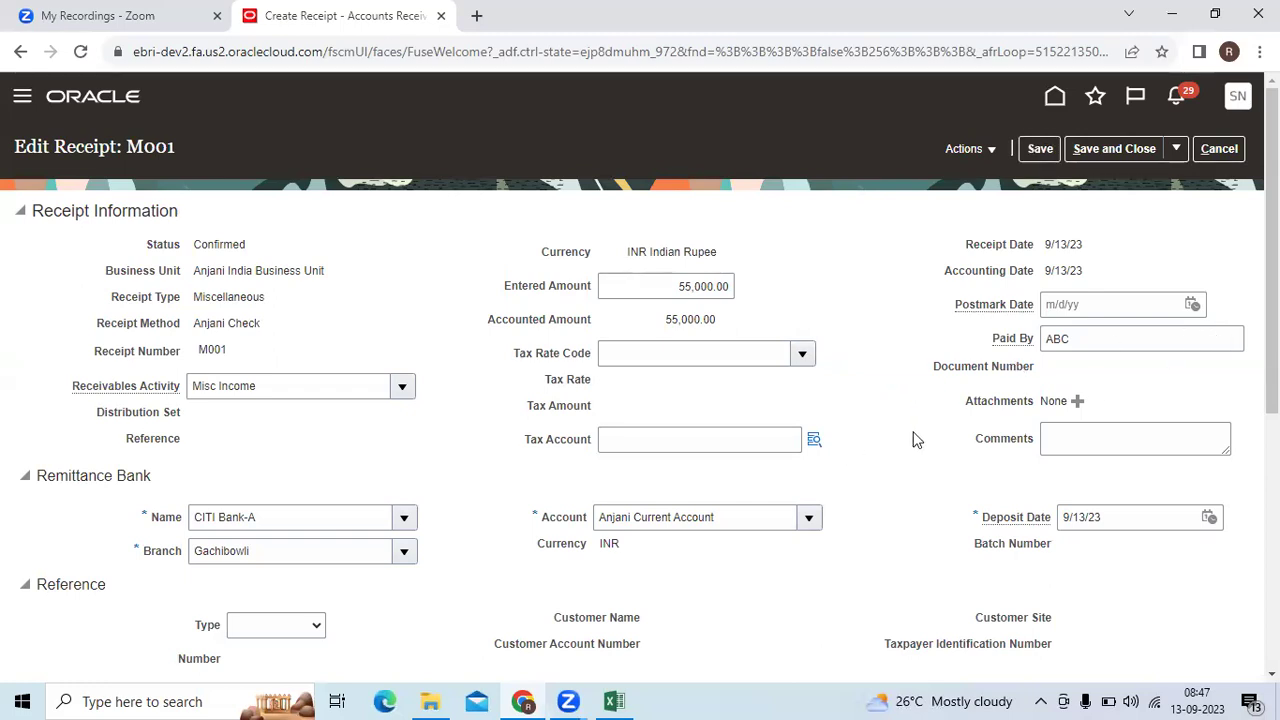
Step: Review the receipt's status change history and its distribution account combination, and close the distributions without changes
scroll(916, 440, "down", 3)
scroll(916, 440, "down", 2)
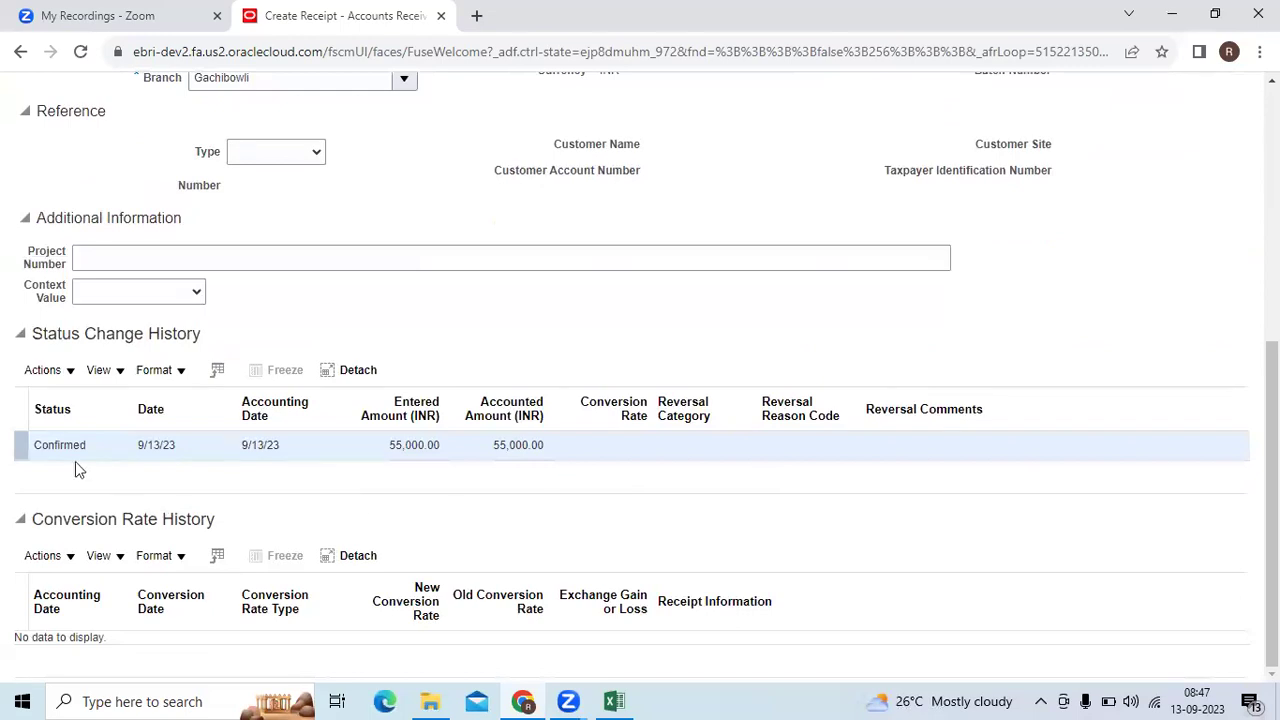
scroll(437, 517, "up", 5)
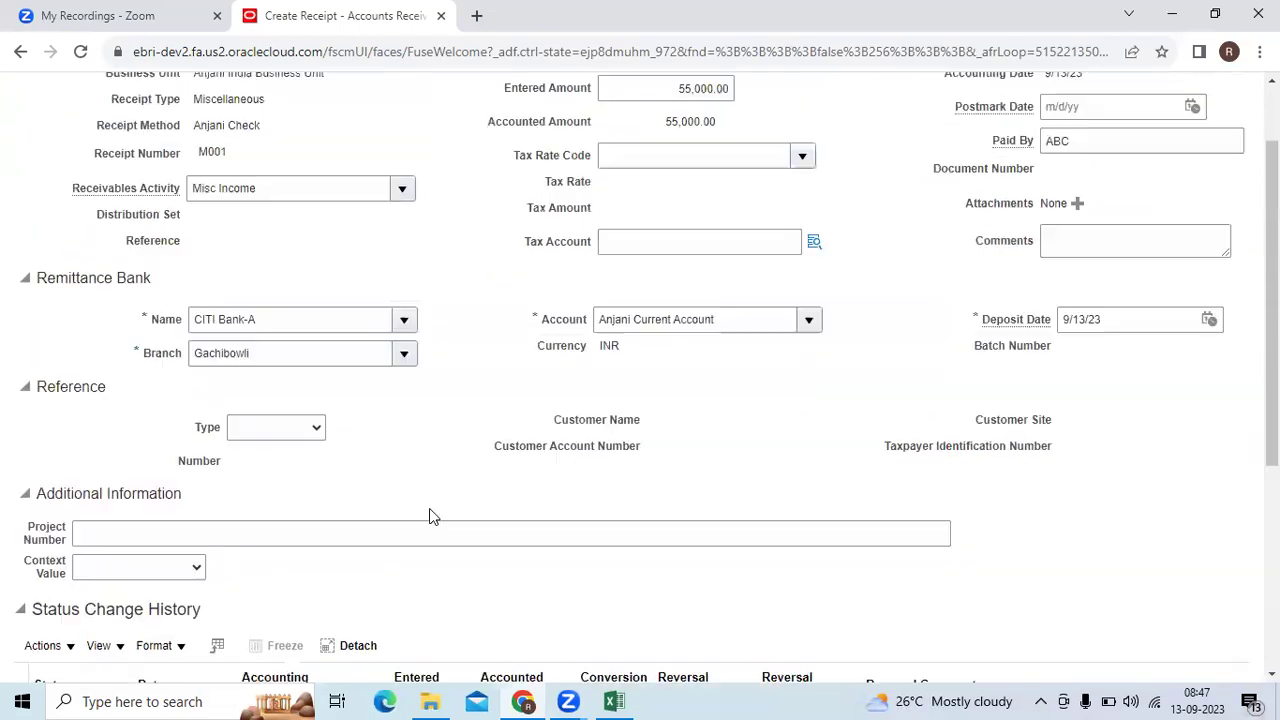
left_click(992, 150)
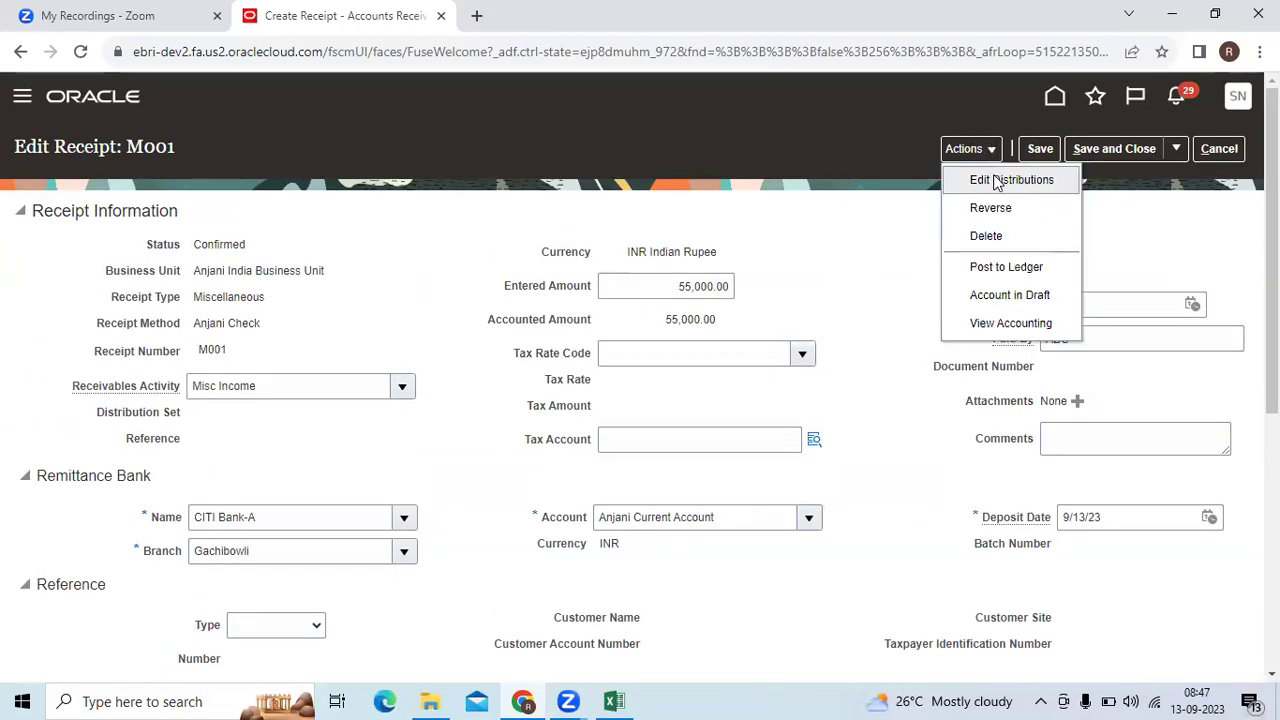
left_click(1010, 180)
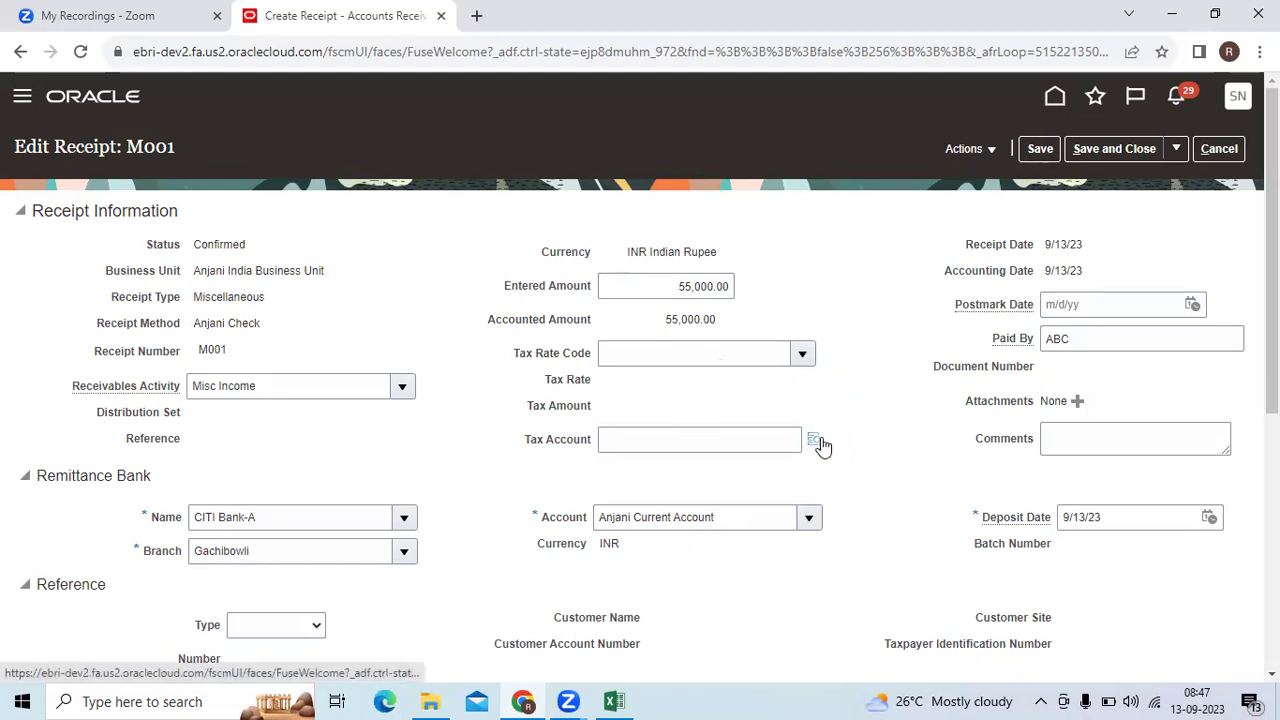
left_click(817, 442)
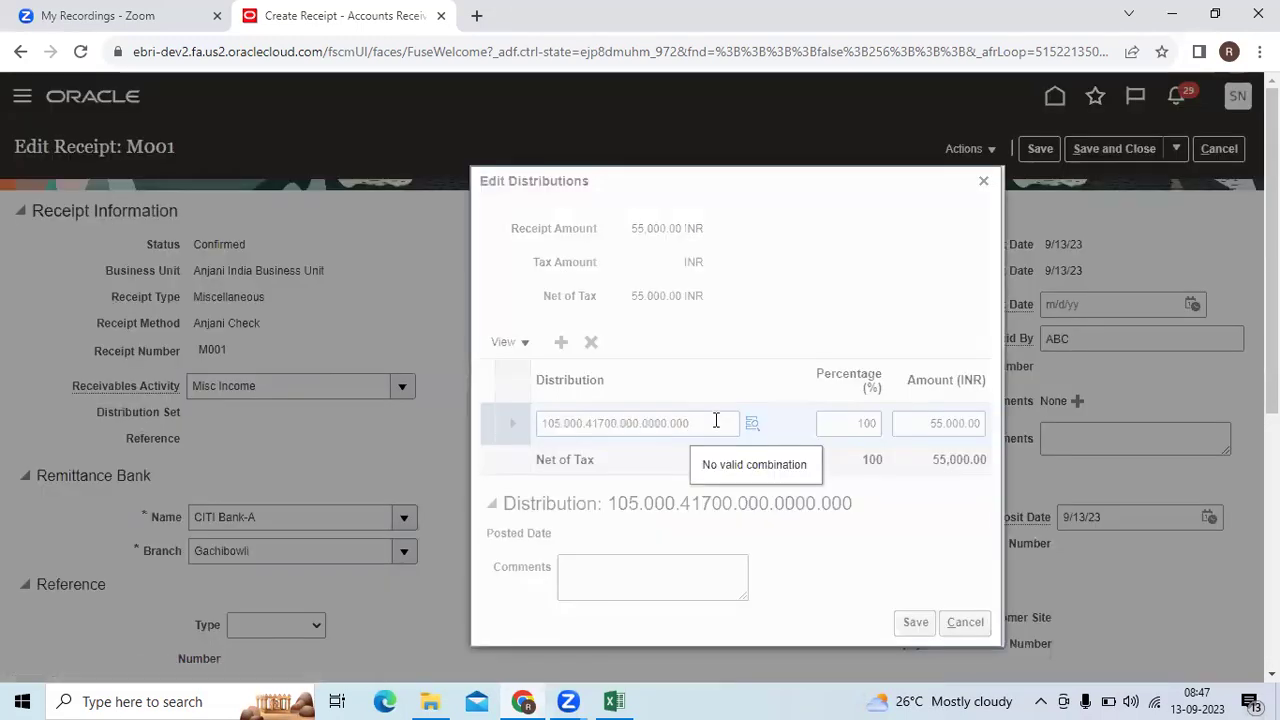
left_click(719, 418)
key("shift+Home")
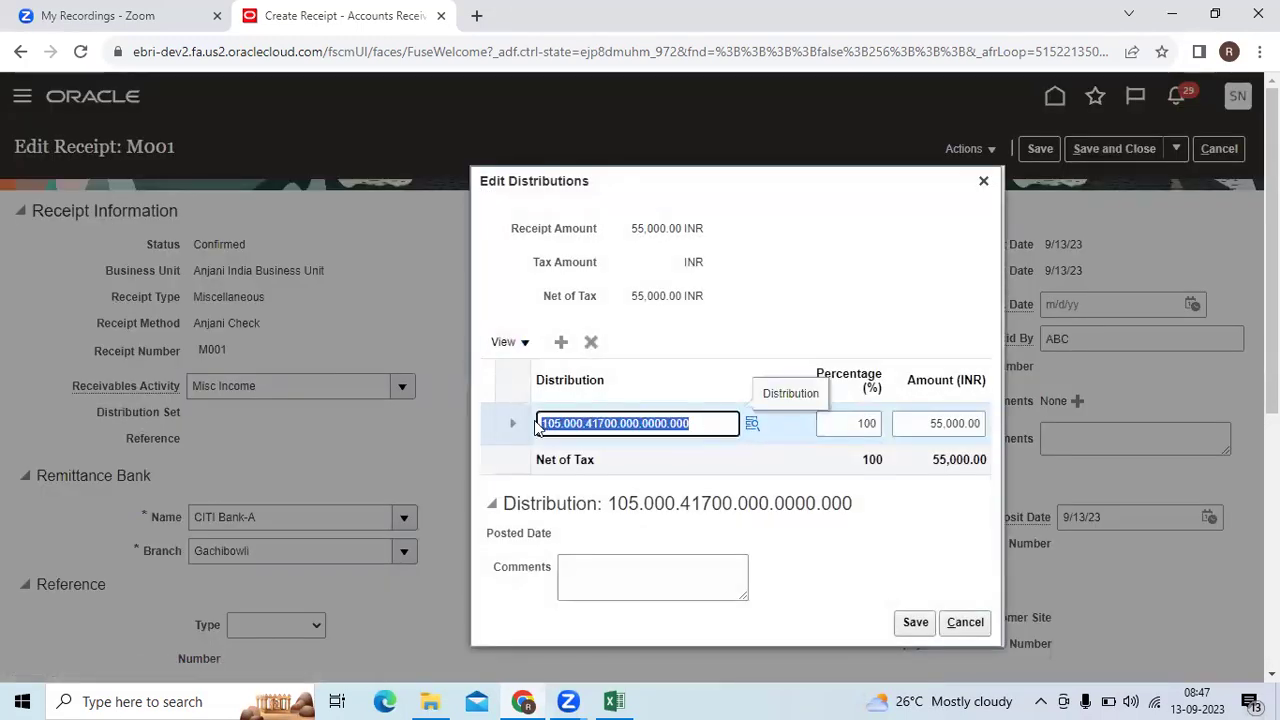
left_click(984, 182)
Step: Post receipt M001 to the ledger and open its accounting lines
left_click(990, 152)
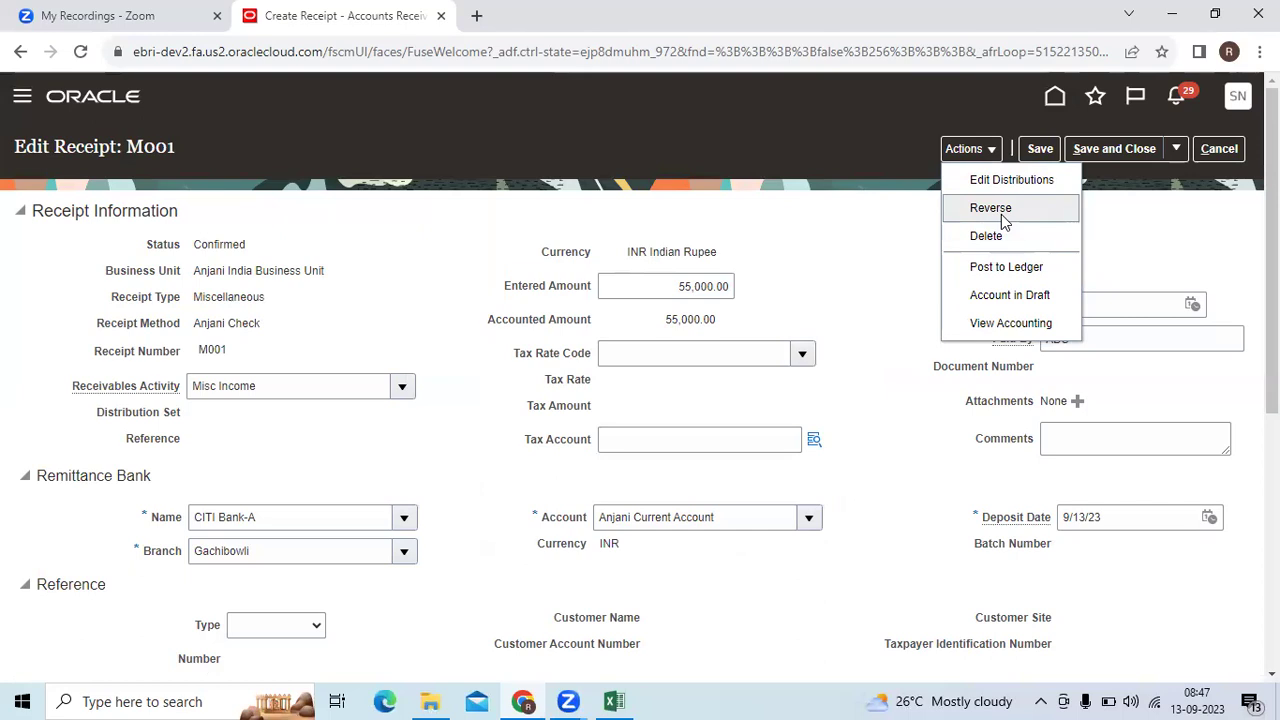
left_click(1006, 268)
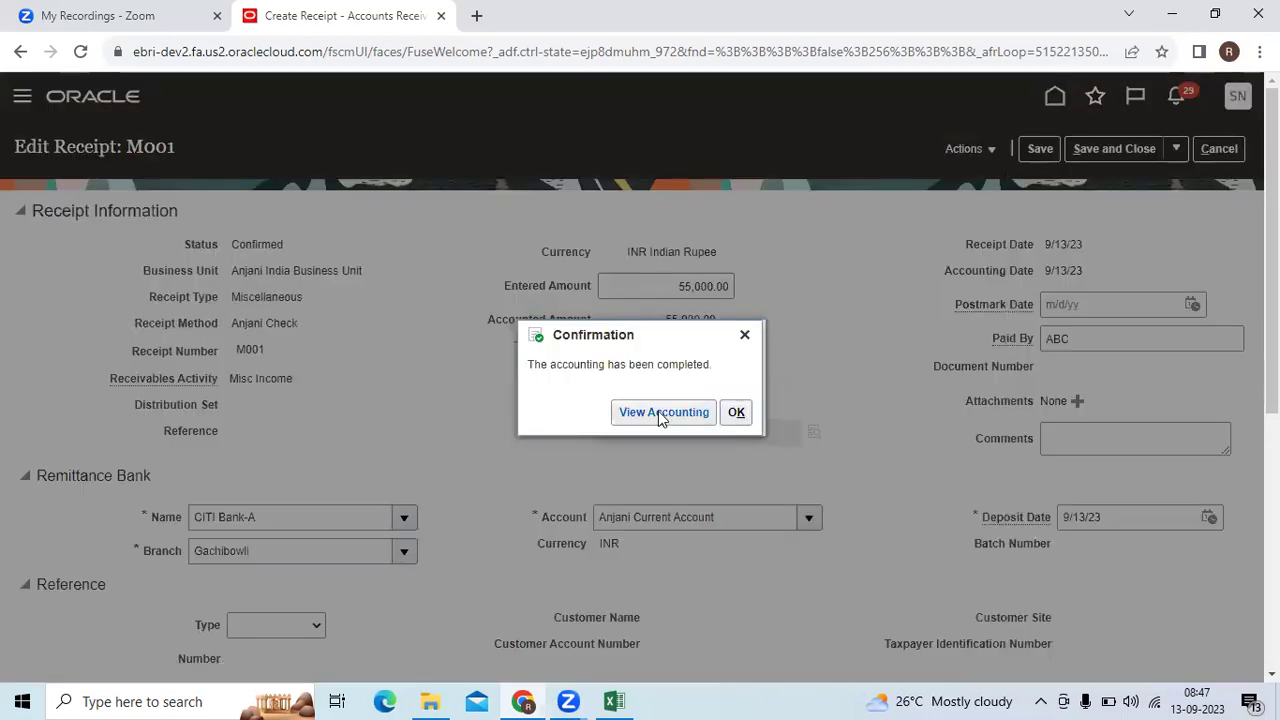
left_click(659, 413)
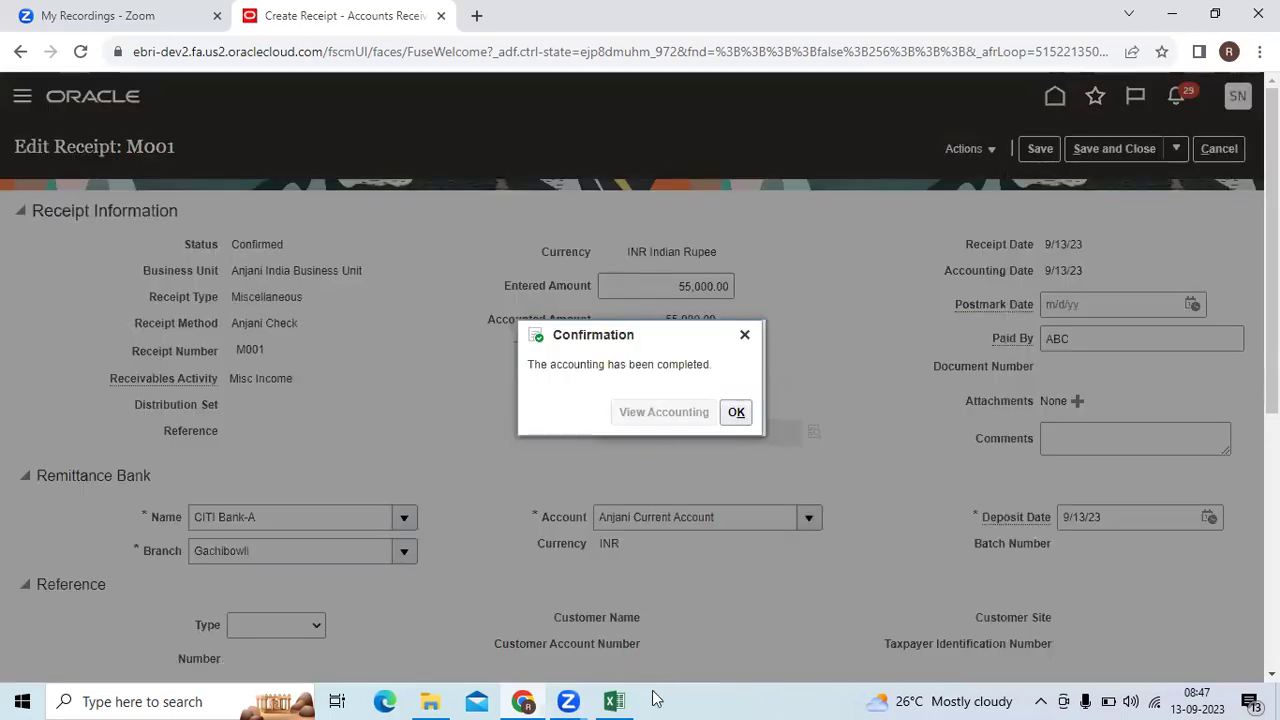
Step: Switch to Excel to check the Misc Receipts entry, and return to examine the Confirmed cash line's account, journal batch and journal entry
left_click(620, 700)
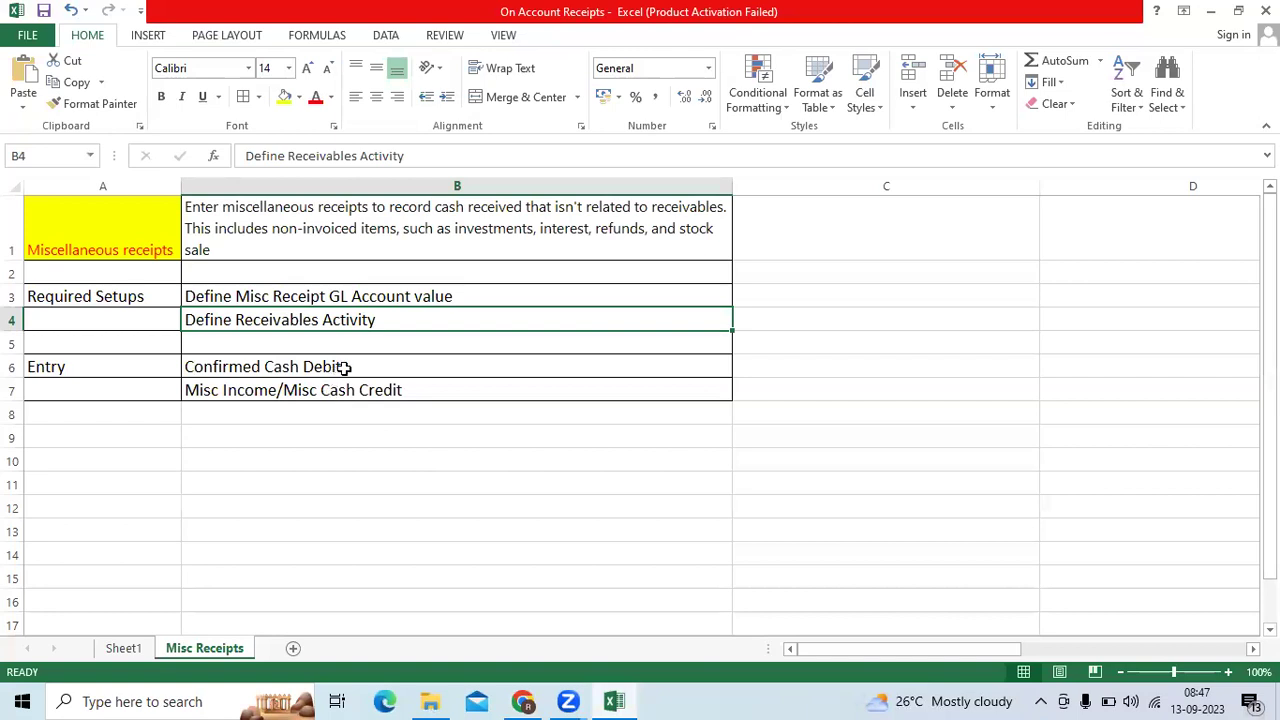
left_click(345, 368)
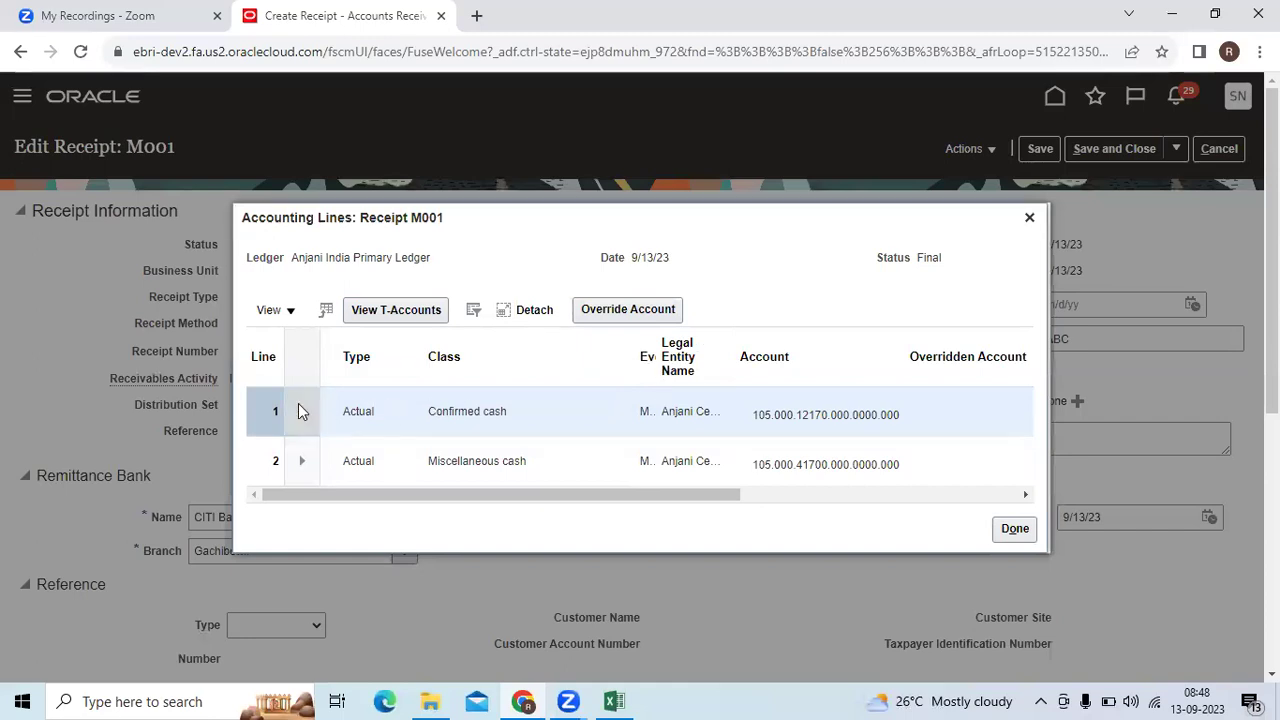
left_click(301, 412)
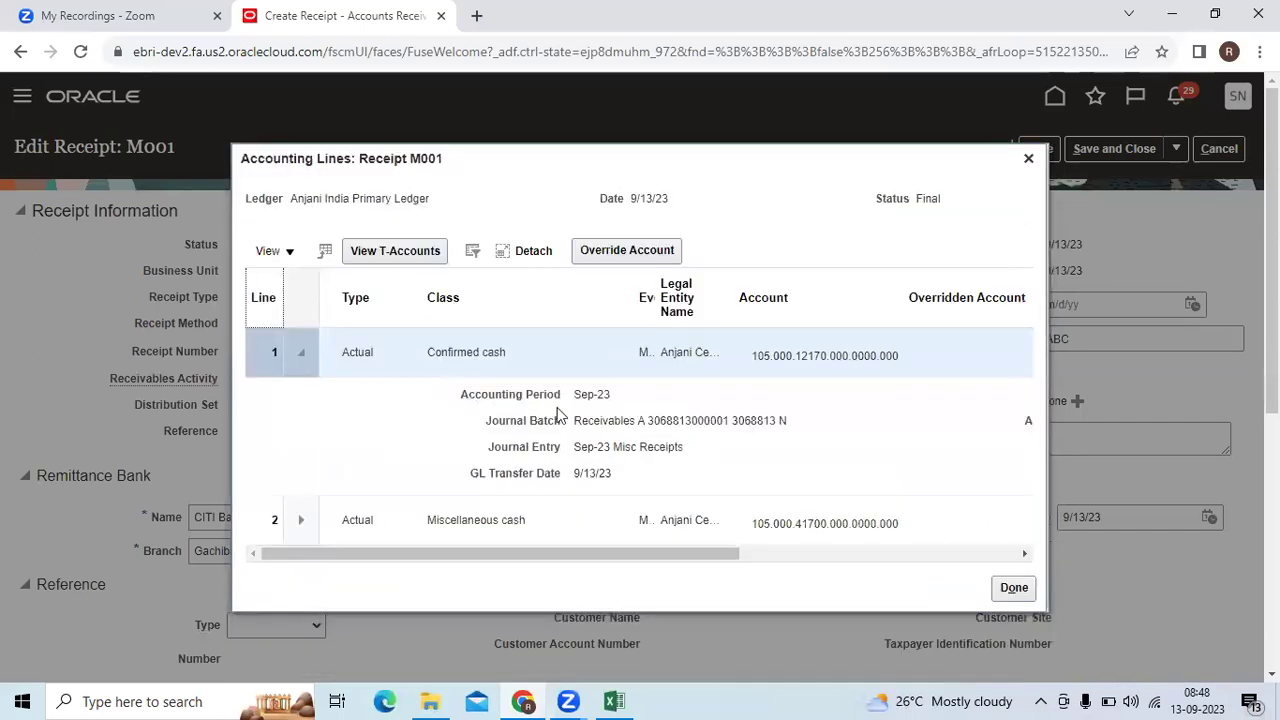
mouse_move(757, 357)
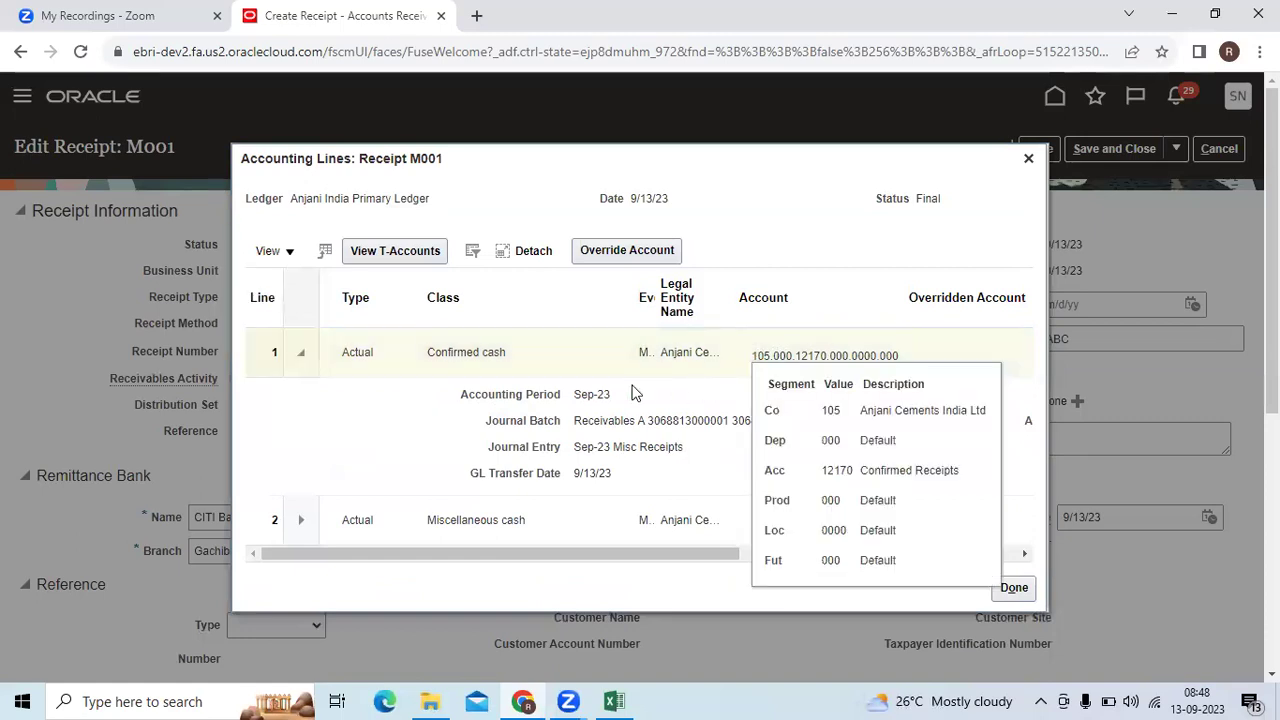
left_click(588, 410)
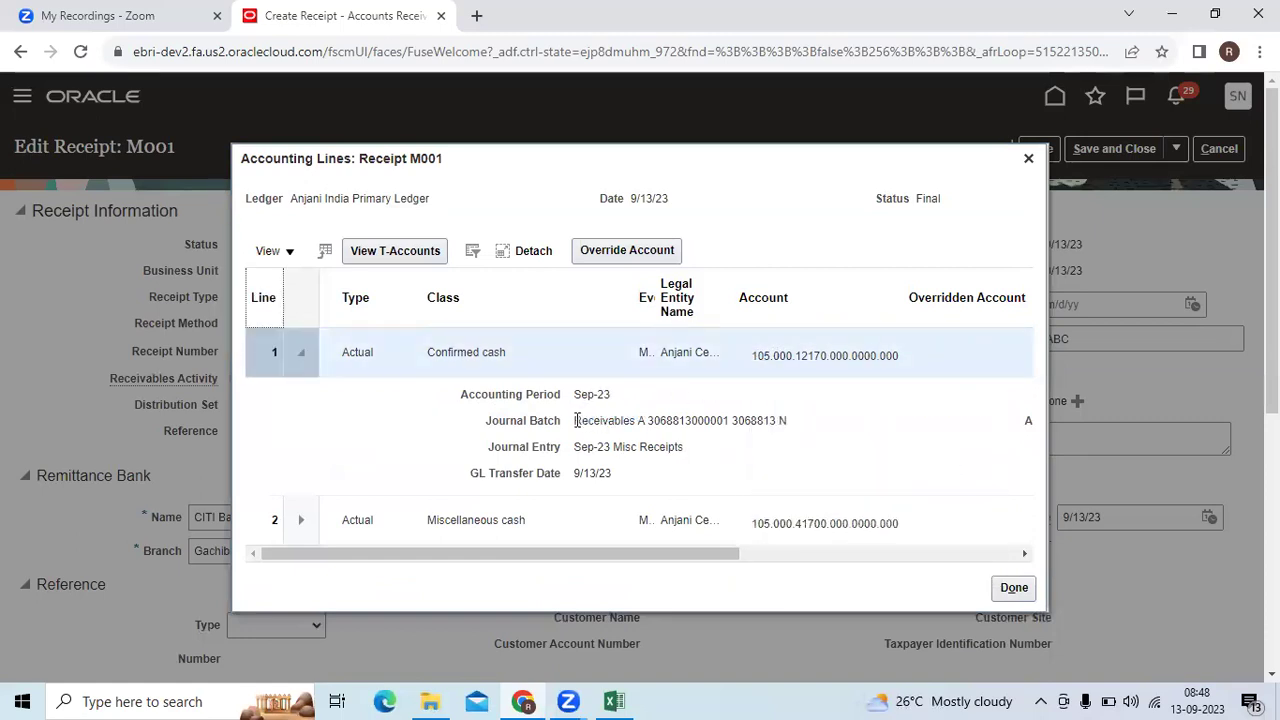
left_click_drag(575, 414, 797, 422)
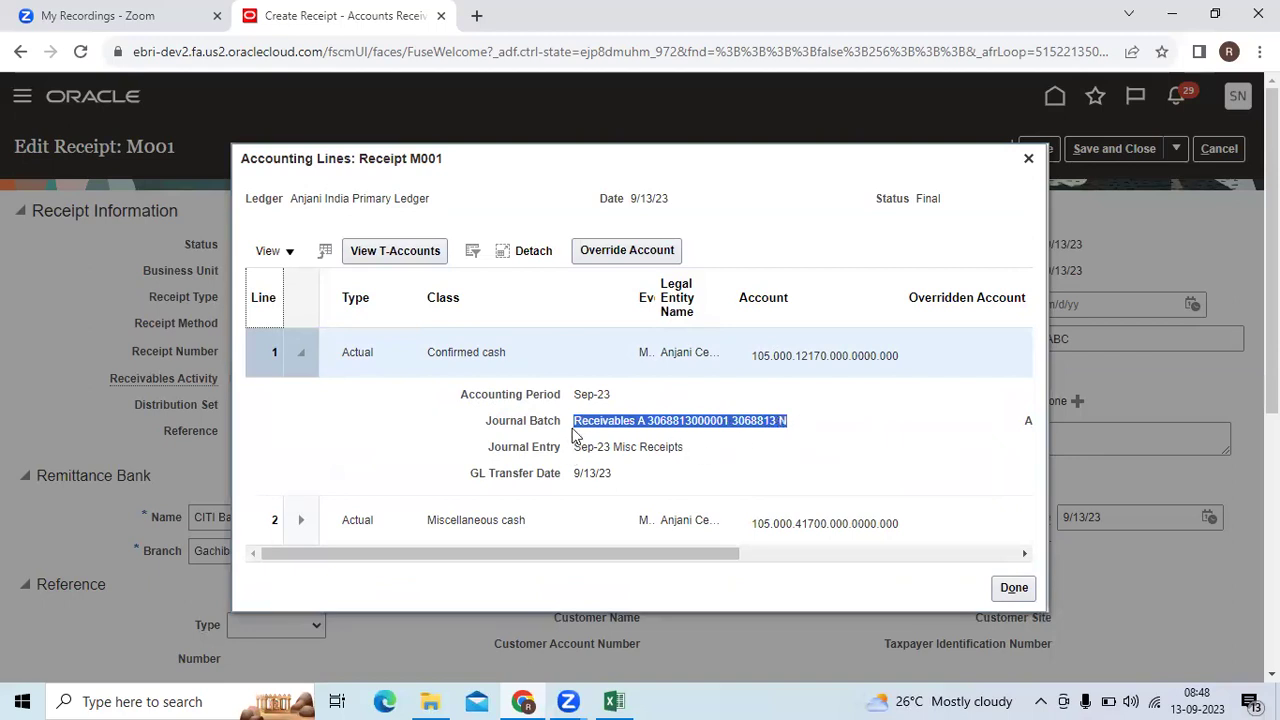
left_click_drag(575, 425, 818, 427)
left_click_drag(575, 447, 719, 452)
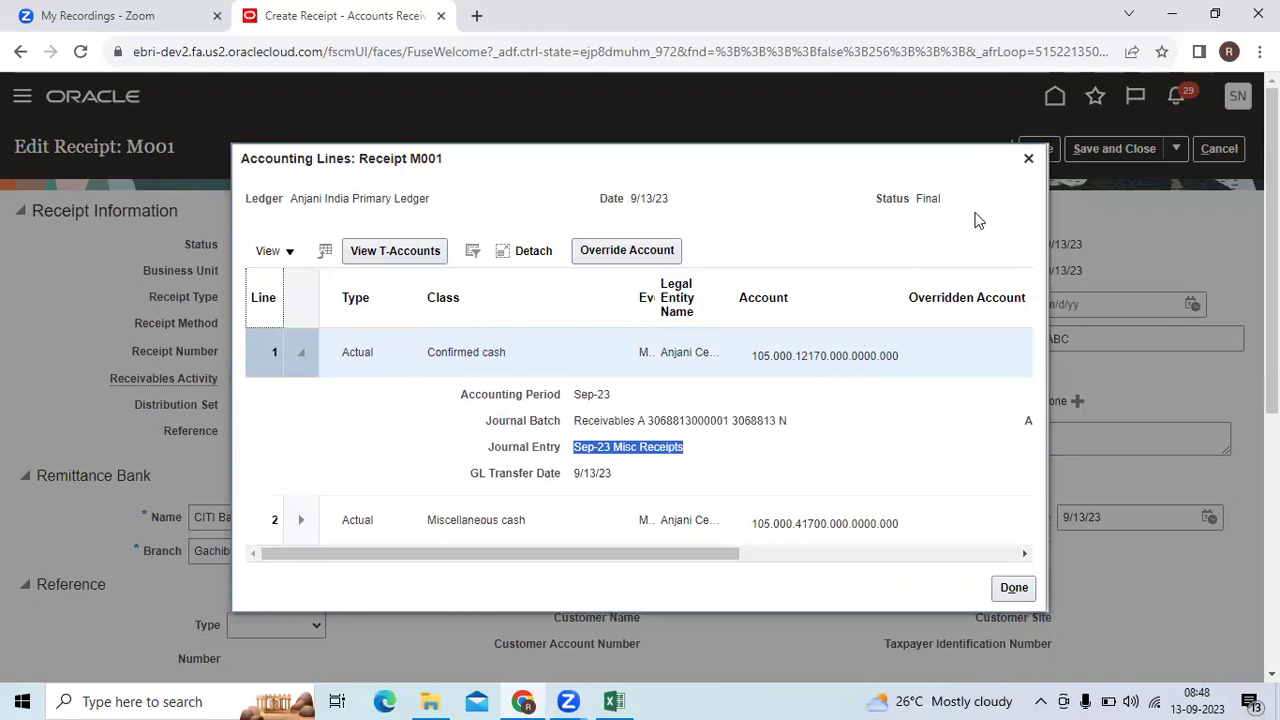
Step: Close the accounting lines, look over receipt M001 down to its status change history, and save and close it
left_click(1029, 159)
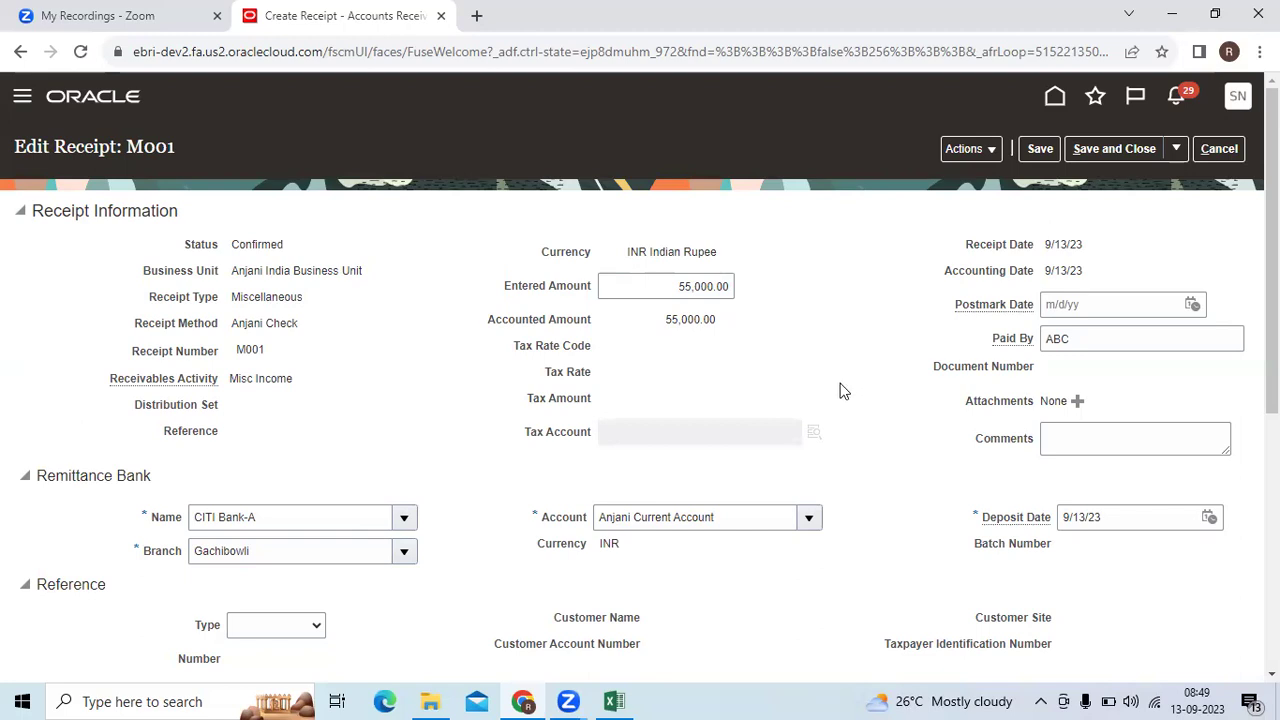
scroll(828, 395, "down", 5)
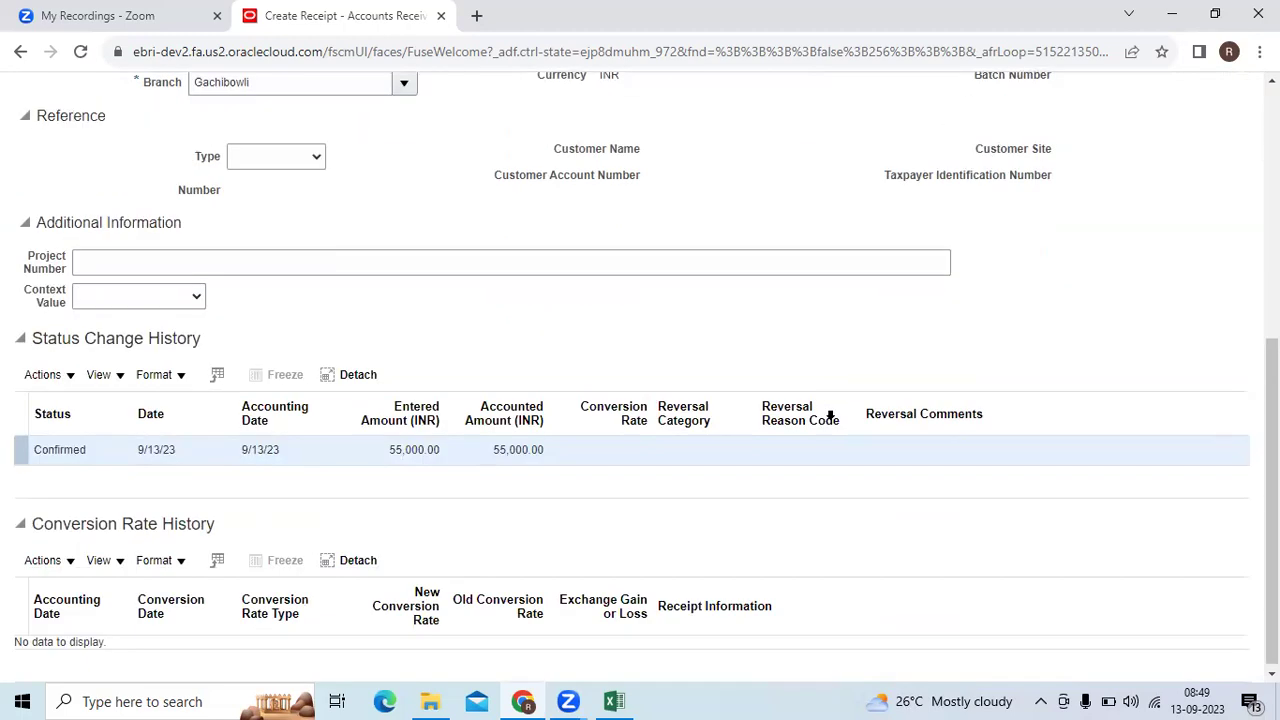
scroll(829, 420, "up", 5)
left_click(1110, 150)
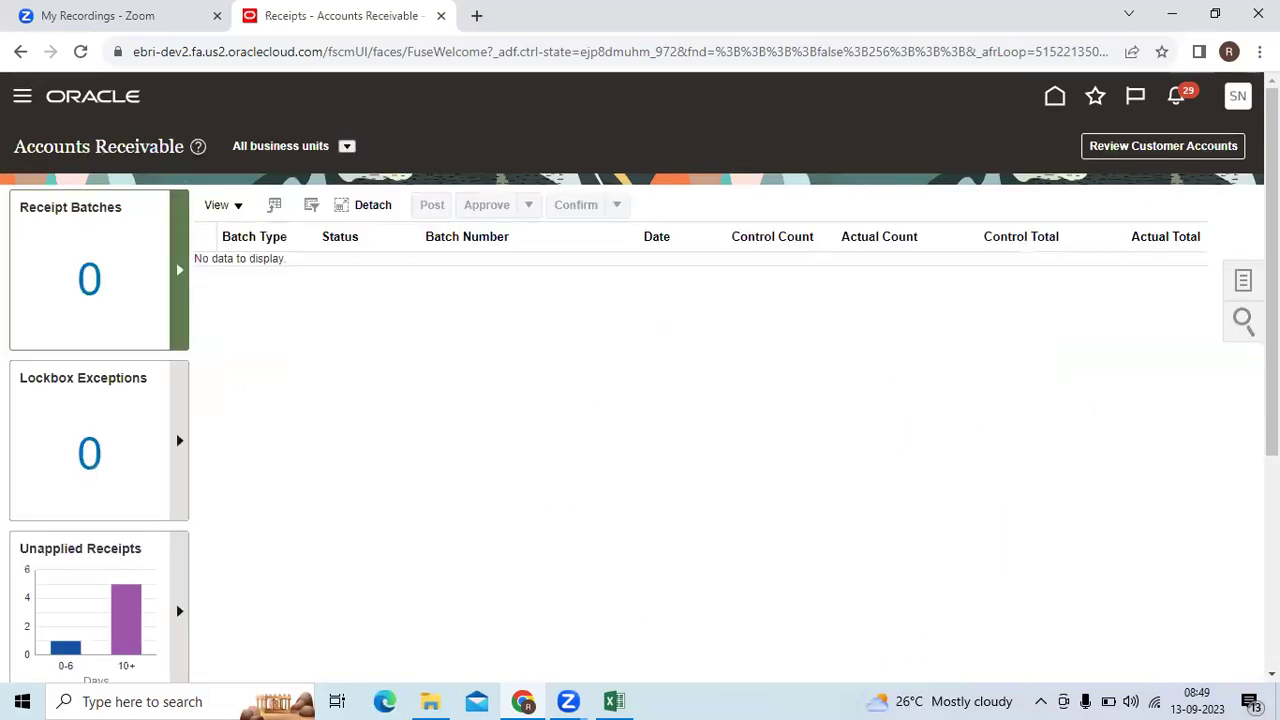
left_click(1243, 281)
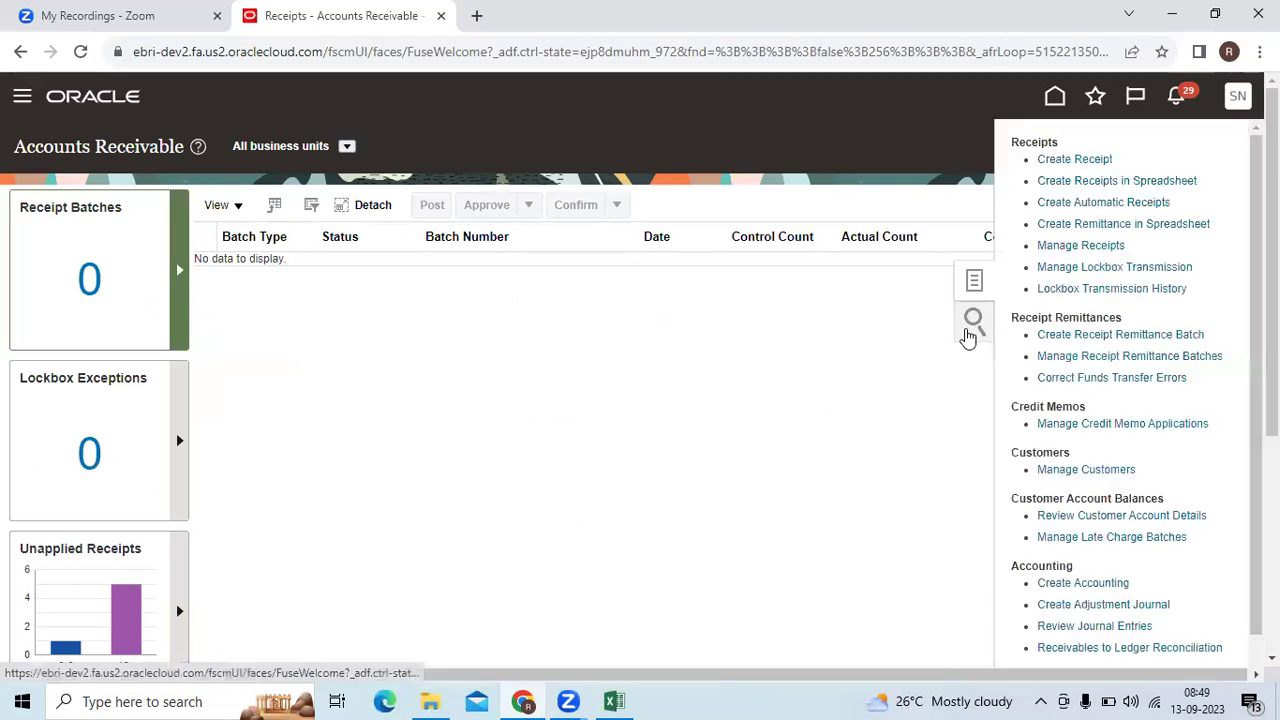
scroll(880, 466, "down", 4)
scroll(880, 466, "up", 4)
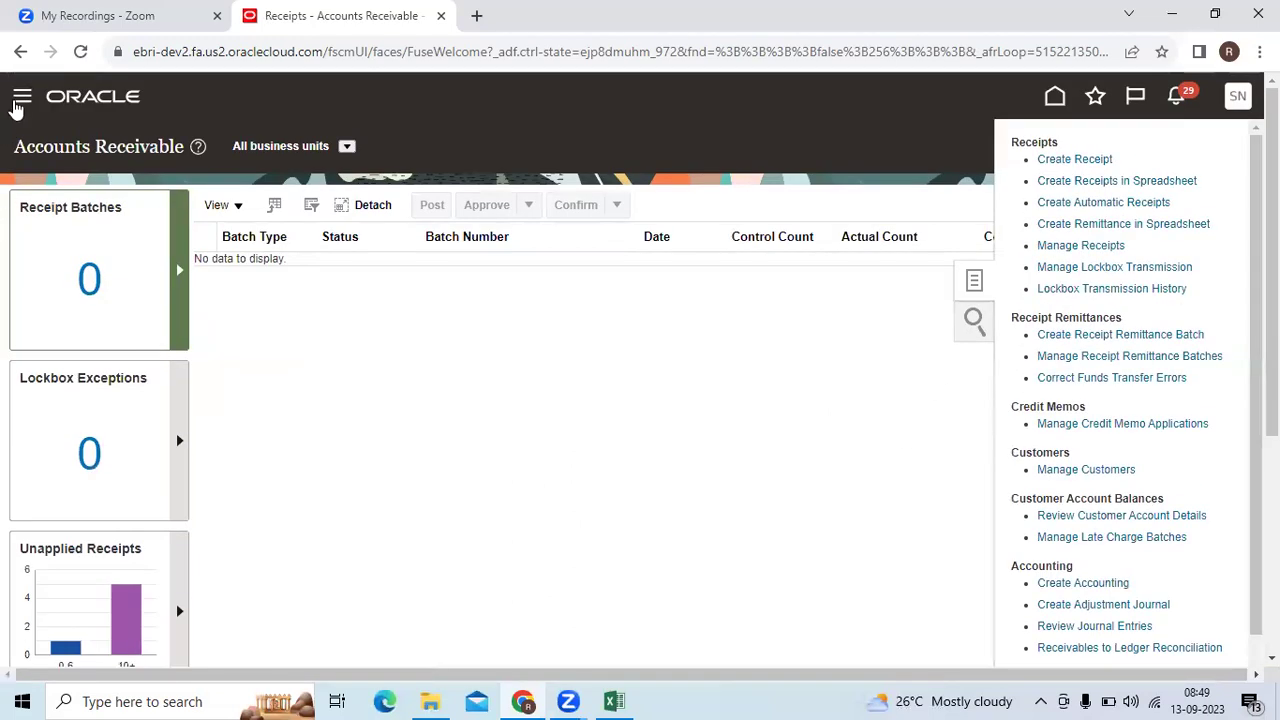
Step: Go to Scheduled Processes and start scheduling a new process
left_click(21, 99)
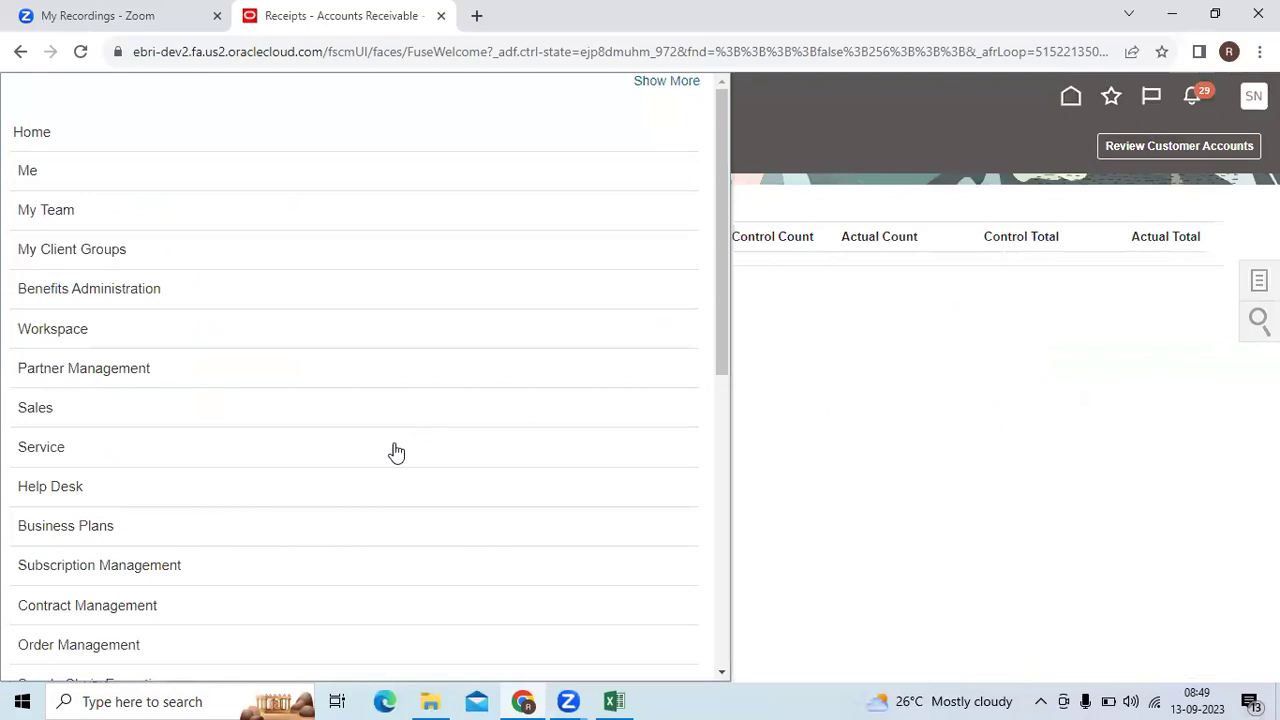
scroll(394, 453, "down", 6)
left_click(165, 580)
scroll(190, 560, "down", 3)
left_click(518, 435)
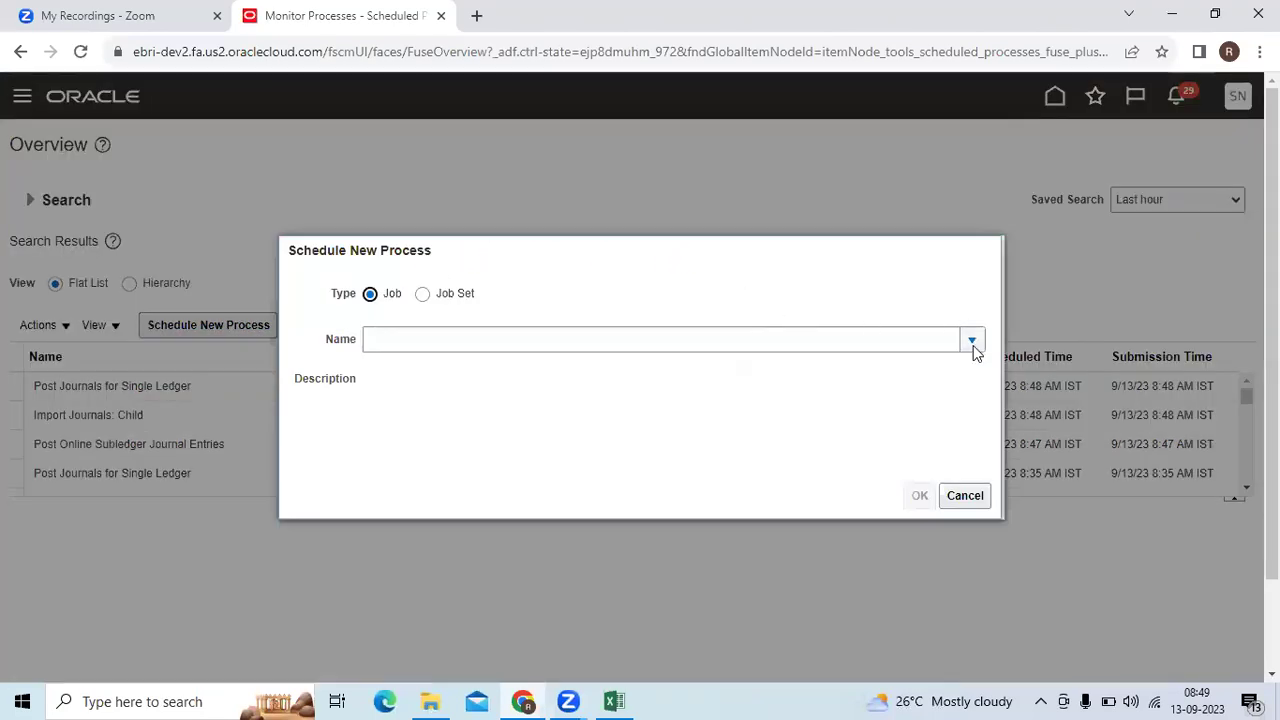
Step: Search the available job names for %Misc%Receipt%
left_click(971, 341)
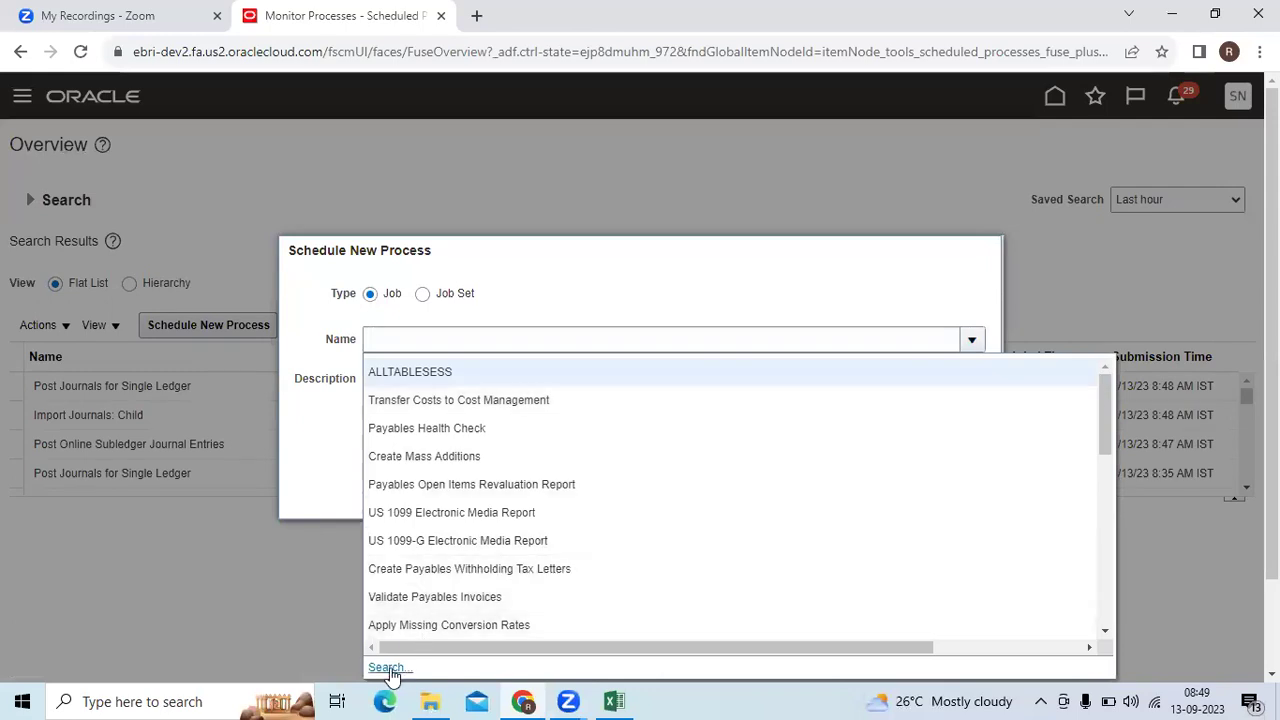
left_click(390, 668)
left_click(614, 346)
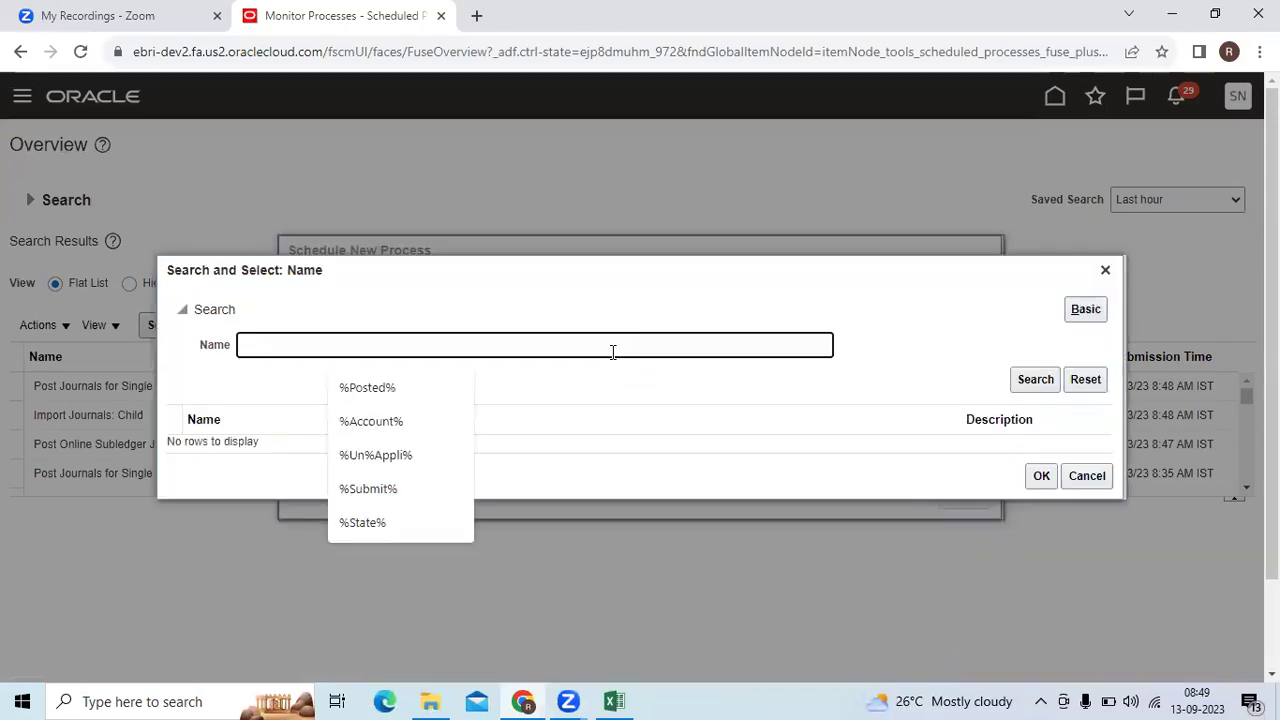
type("%mISC")
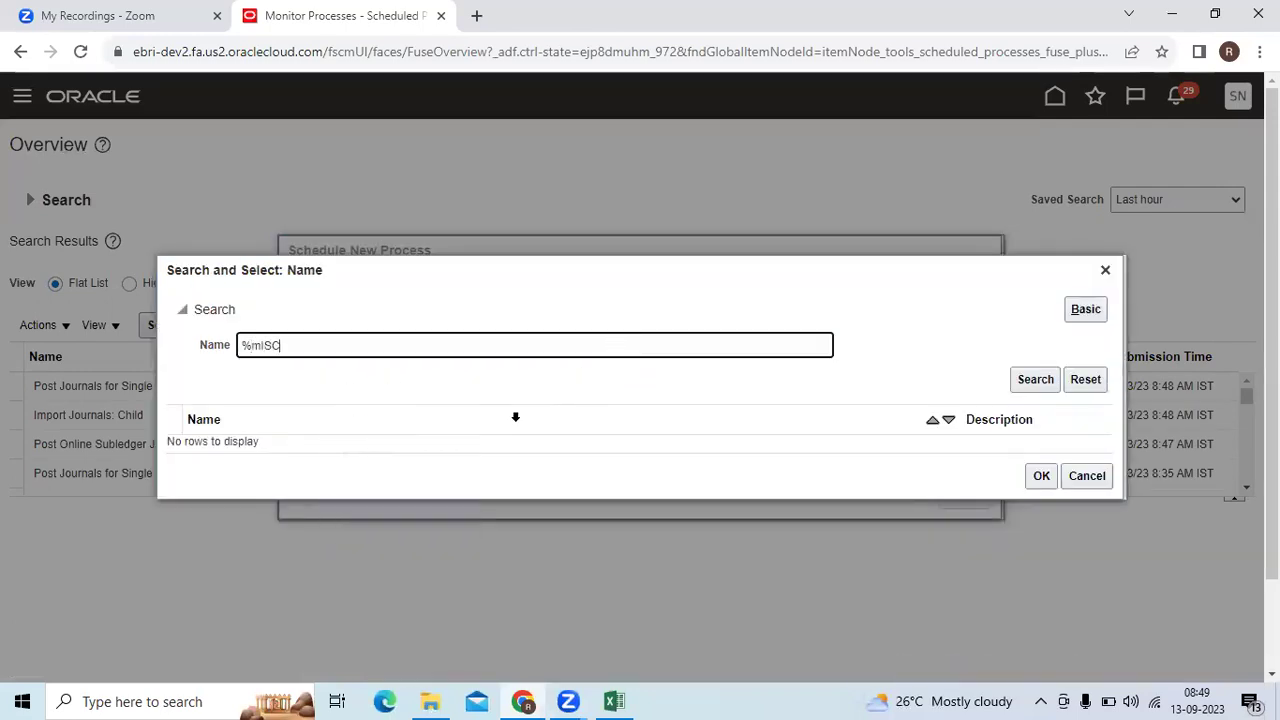
key("BackSpace")
type("Misc%Receipt%")
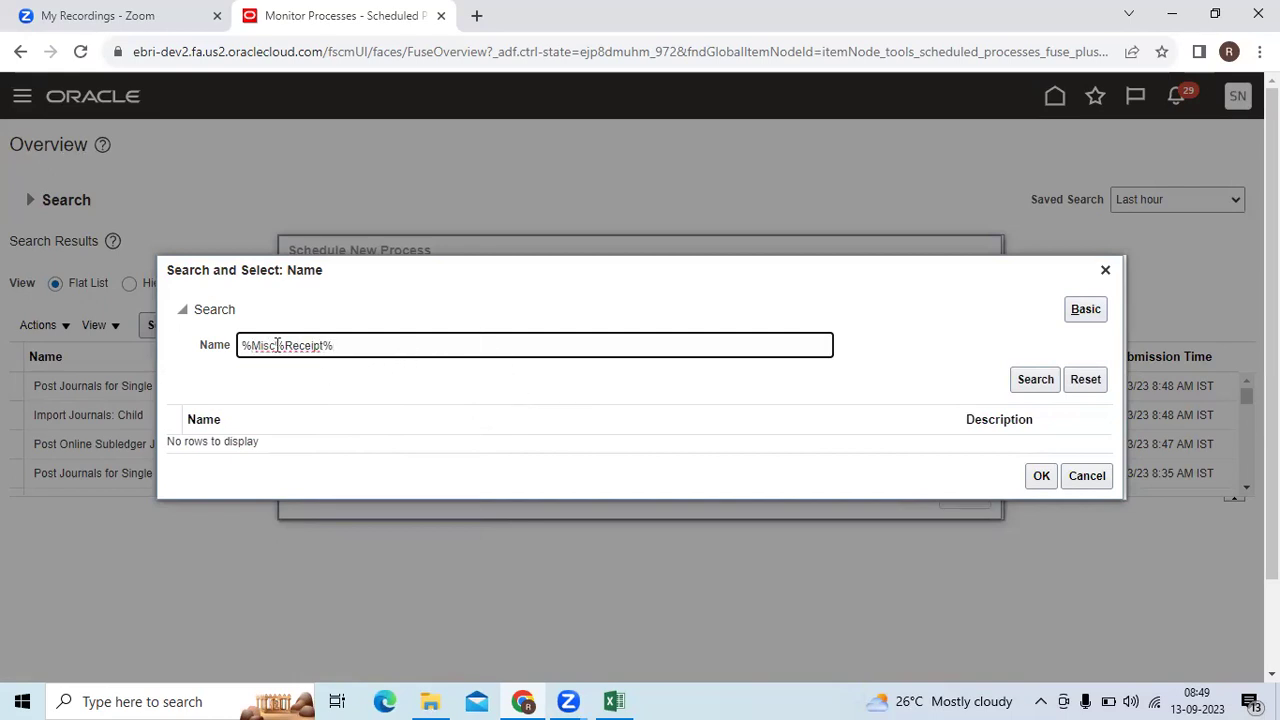
left_click(1033, 380)
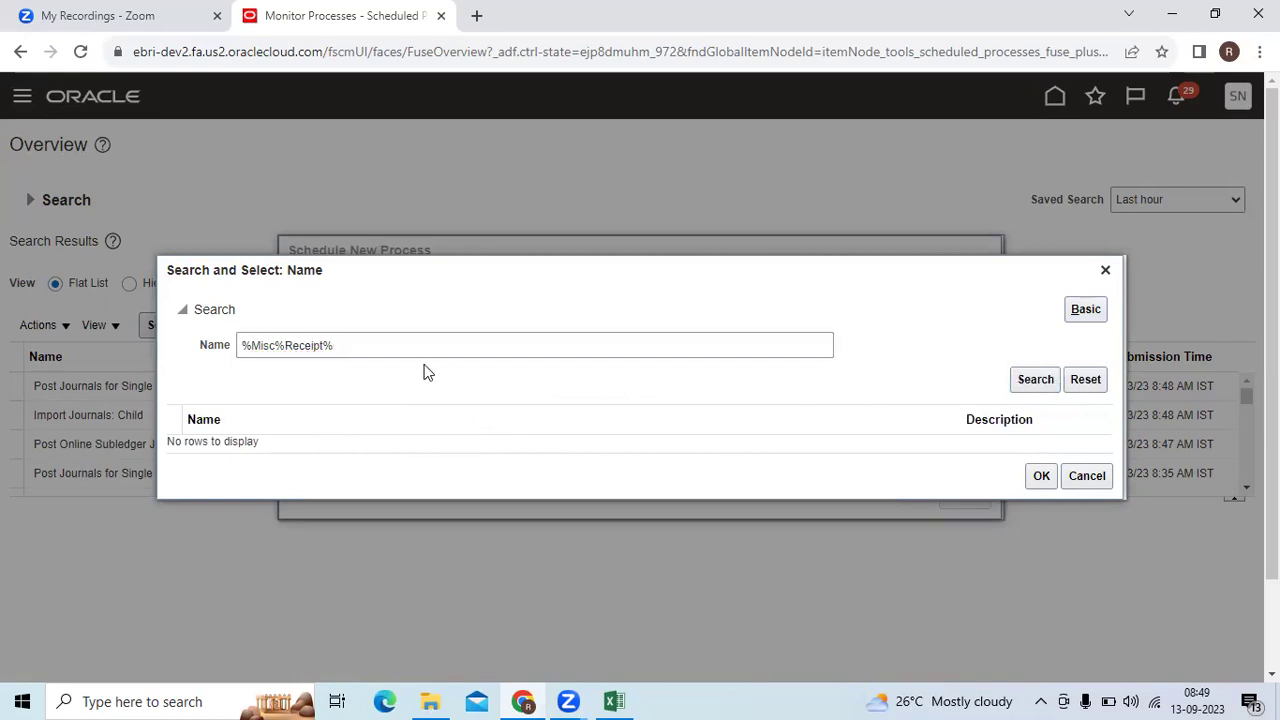
Step: Broaden the job name search to %%Receipt% by removing Misc
left_click_drag(274, 348, 255, 347)
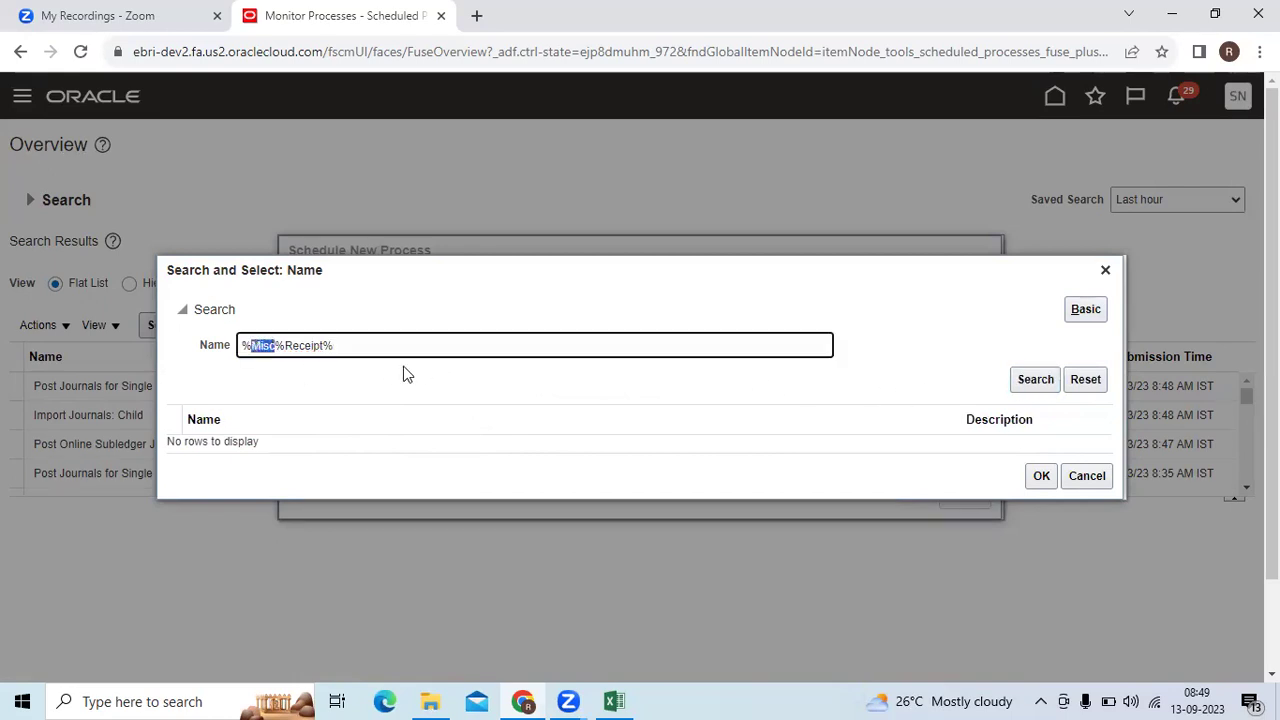
key("BackSpace")
left_click(1033, 380)
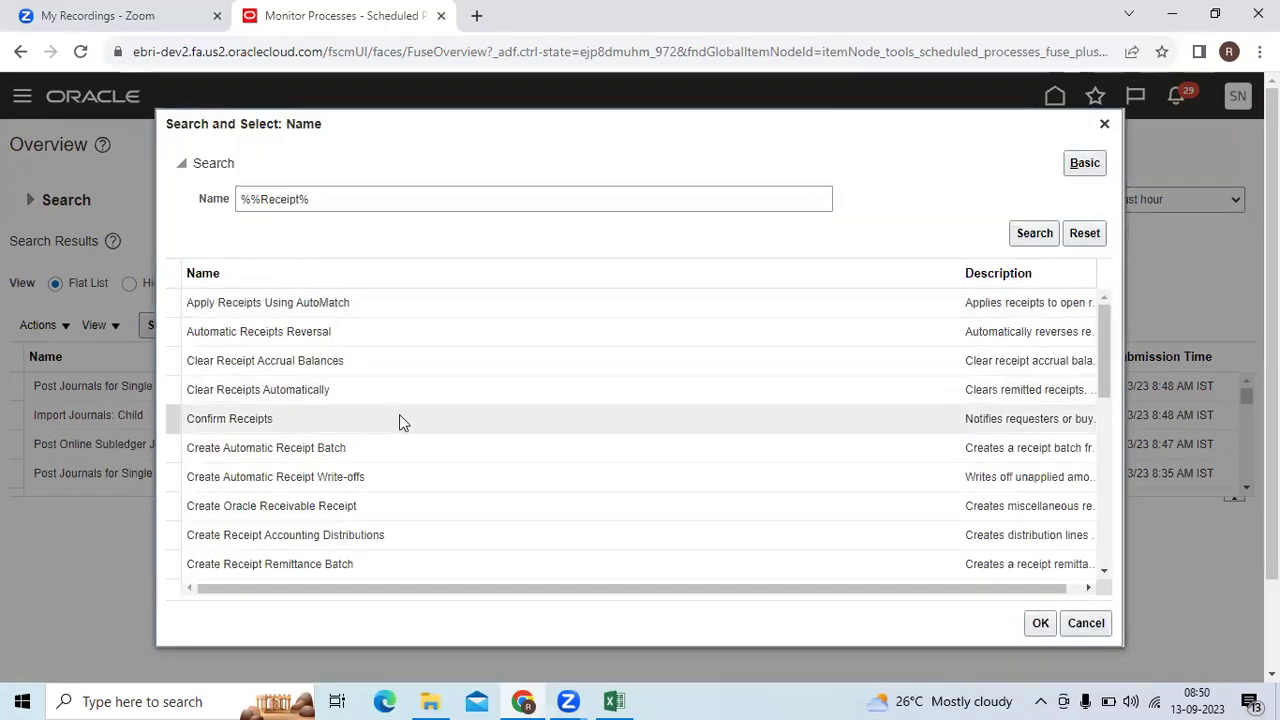
Step: Look through the whole list of receipt-related jobs for one that covers miscellaneous receipts
left_click(1104, 572)
left_click(1104, 572)
left_click(1104, 572)
left_click(1104, 572)
left_click(1104, 572)
left_click(1104, 572)
left_click(1104, 572)
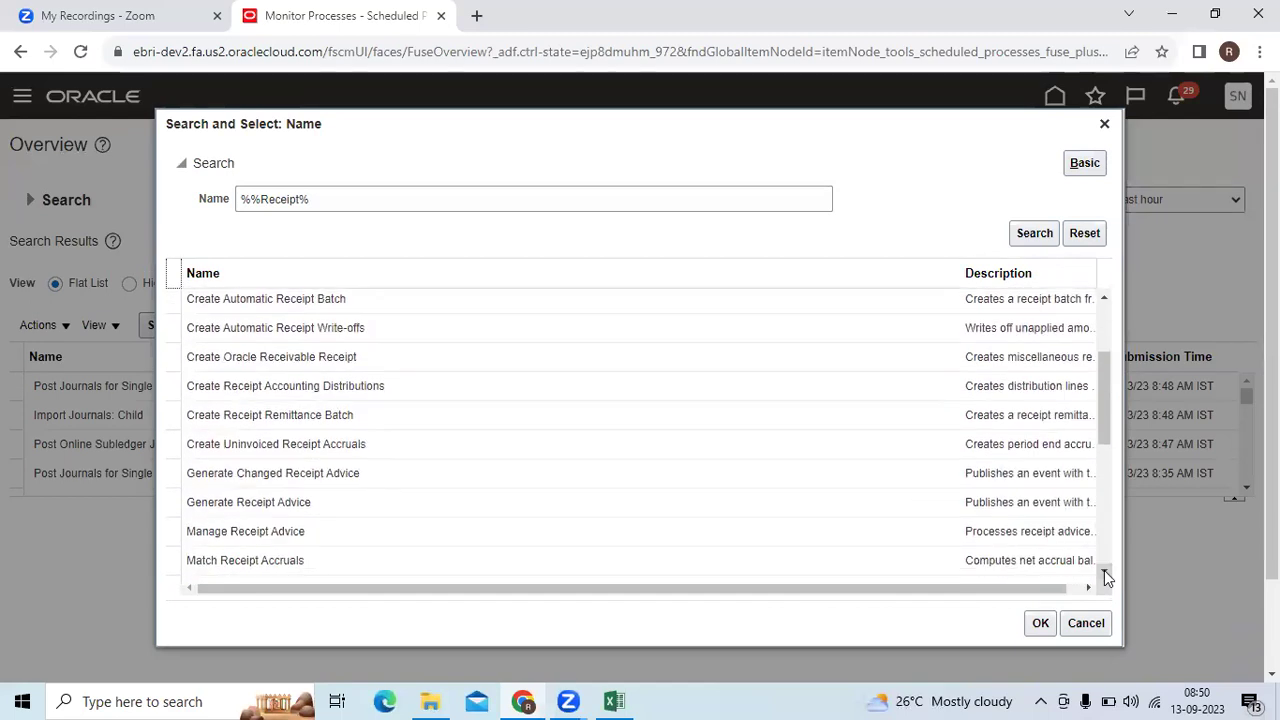
left_click(1104, 572)
left_click(1104, 572)
left_click(1104, 572)
left_click(1104, 572)
left_click(1104, 572)
left_click(1104, 572)
left_click(1104, 572)
left_click(1104, 572)
left_click(1104, 572)
left_click(1104, 572)
left_click(1104, 572)
left_click(1104, 572)
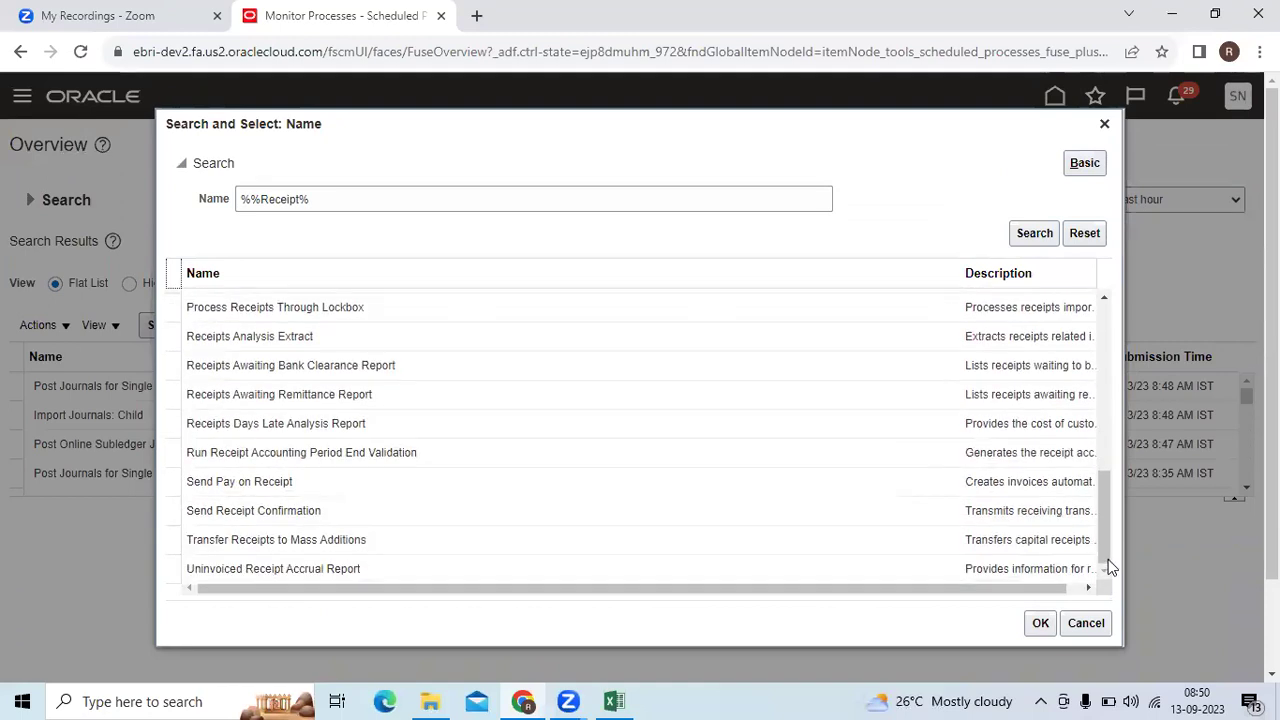
left_click_drag(1108, 543, 1108, 265)
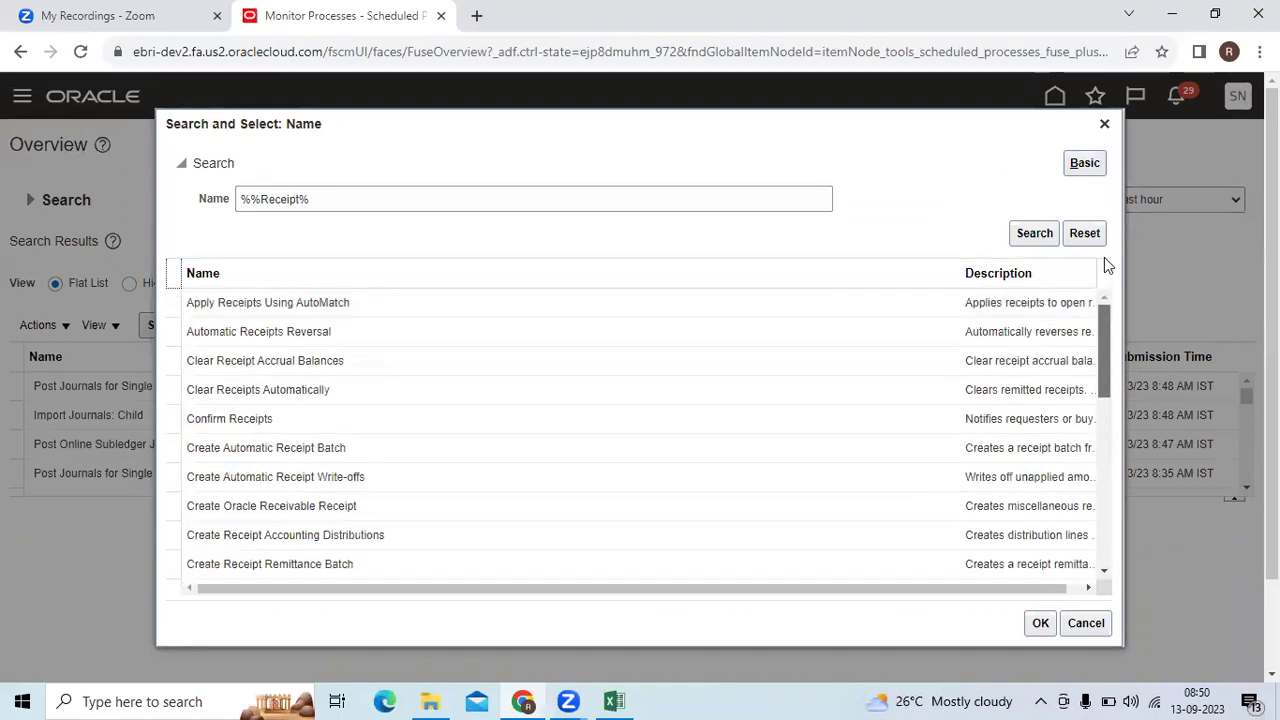
Step: Cancel scheduling the new process without choosing a job, and refresh the list of scheduled processes
left_click(1105, 125)
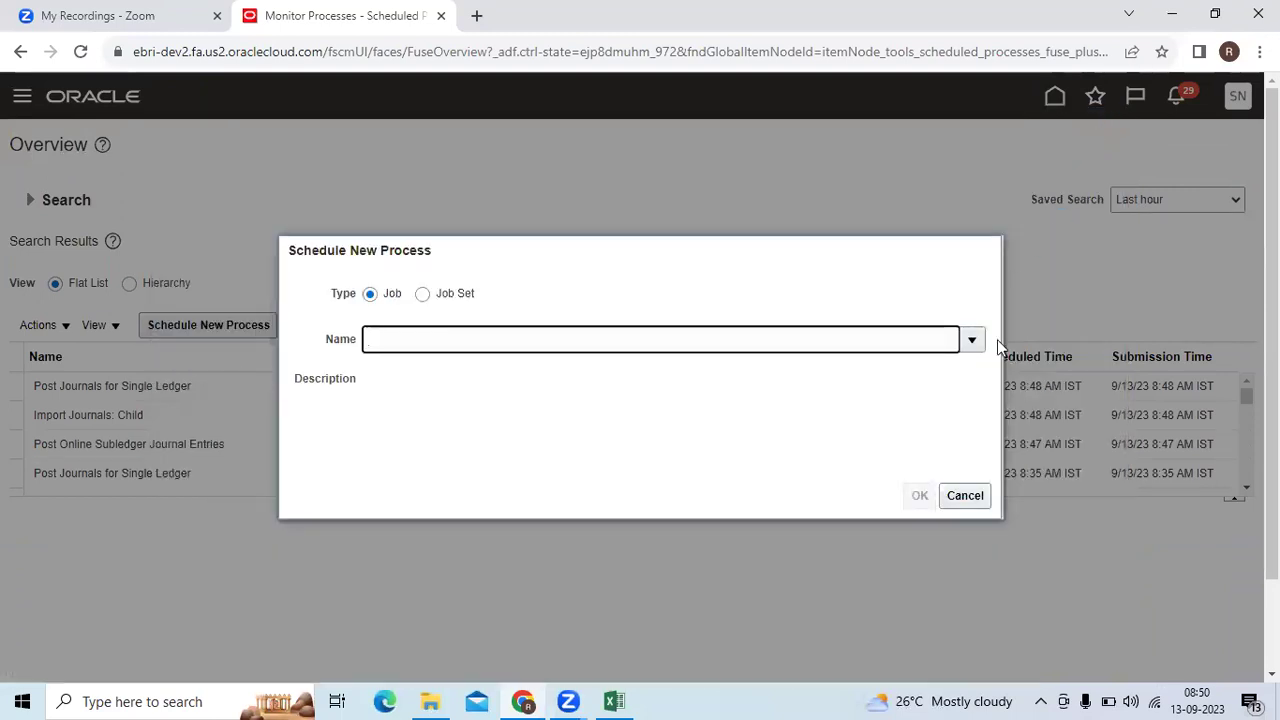
left_click(966, 496)
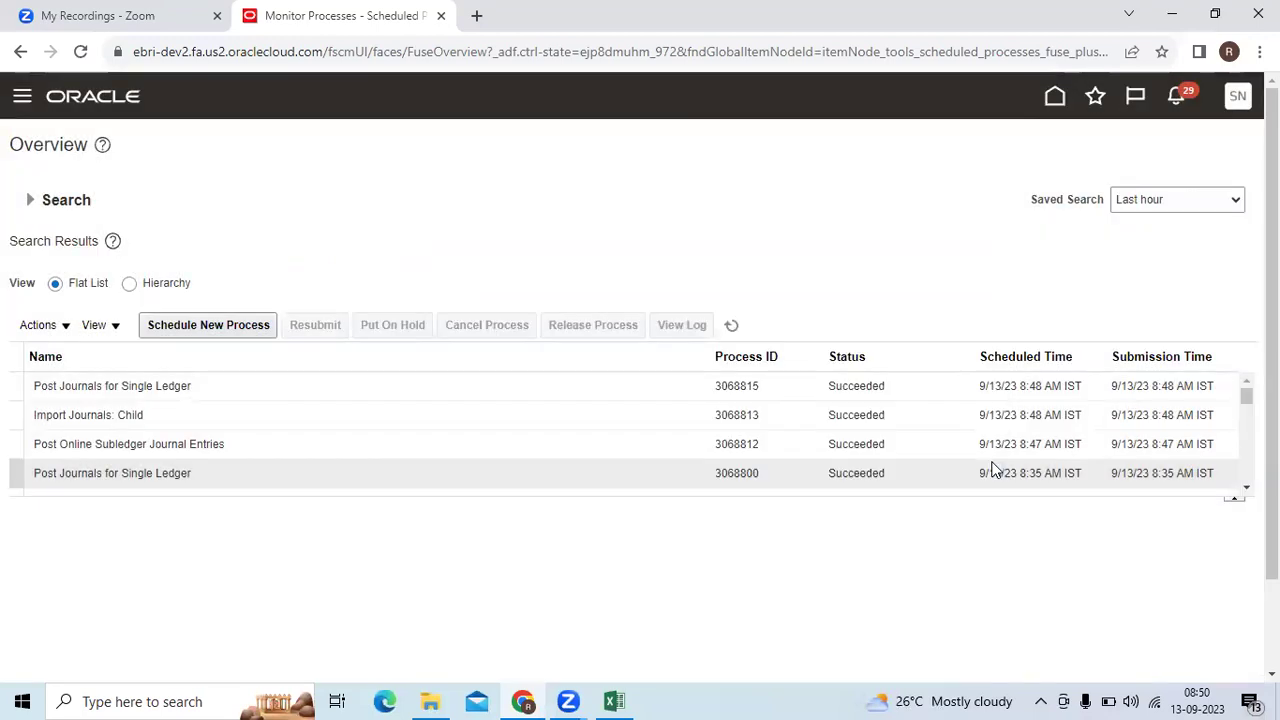
left_click(730, 328)
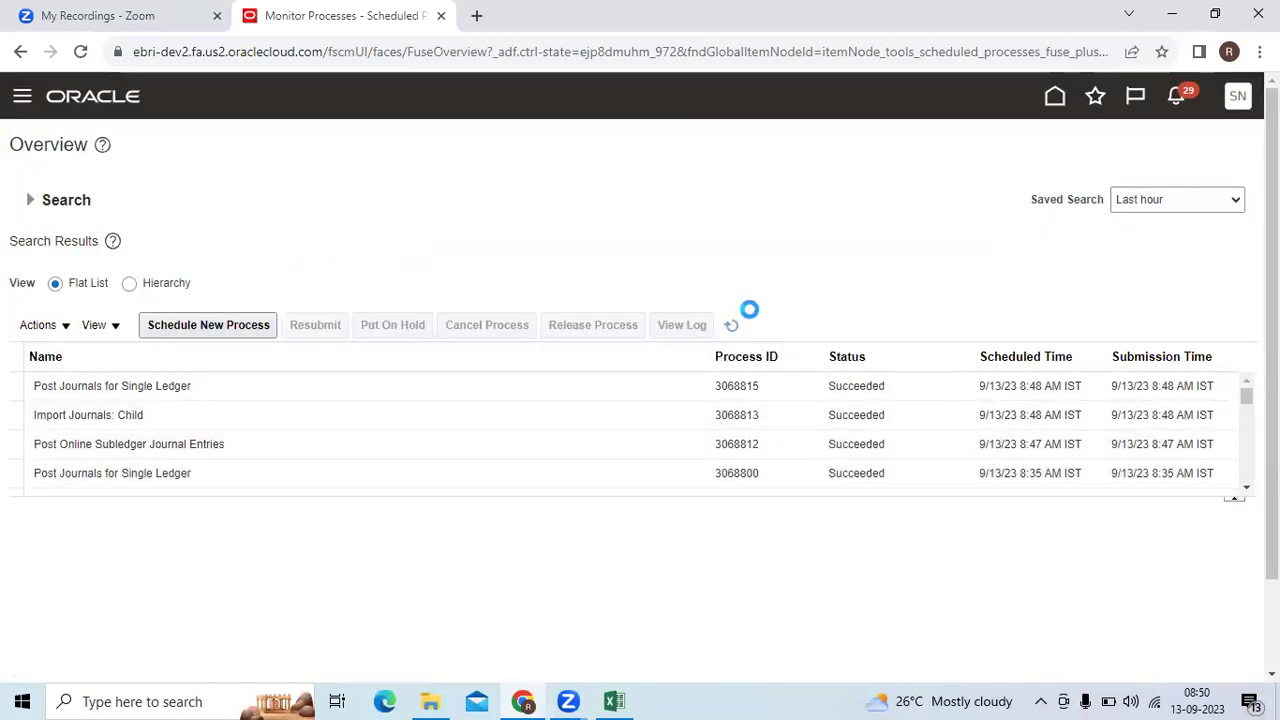